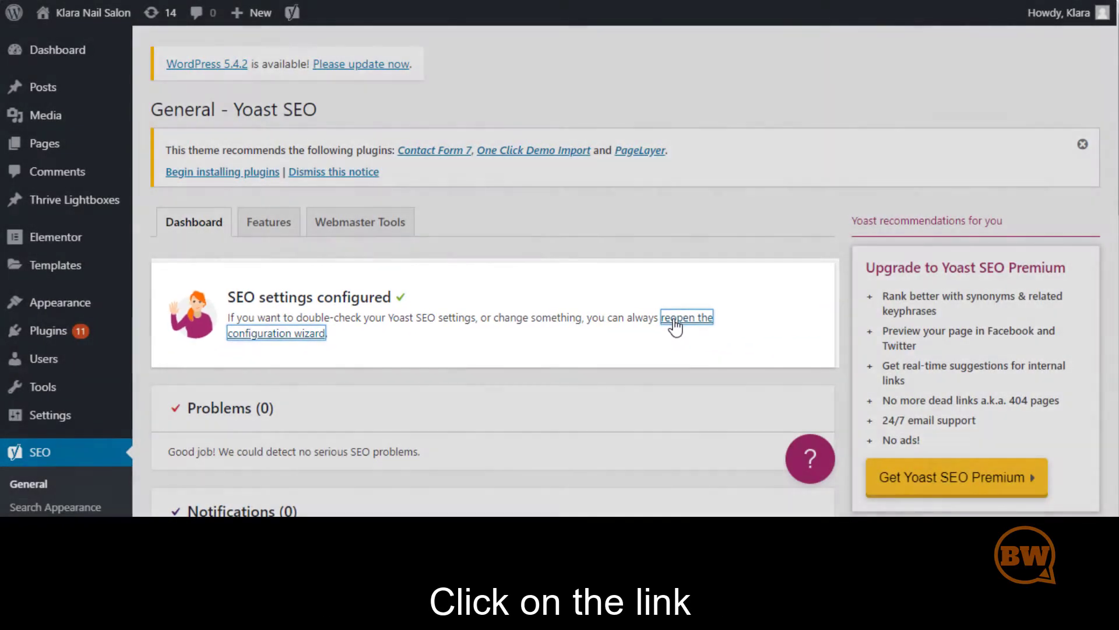
Step: Reopen the SEO configuration wizard, keep the site live for indexing, and set the site type to a small offline business
{"action": "left_click", "coordinate": [673, 322]}
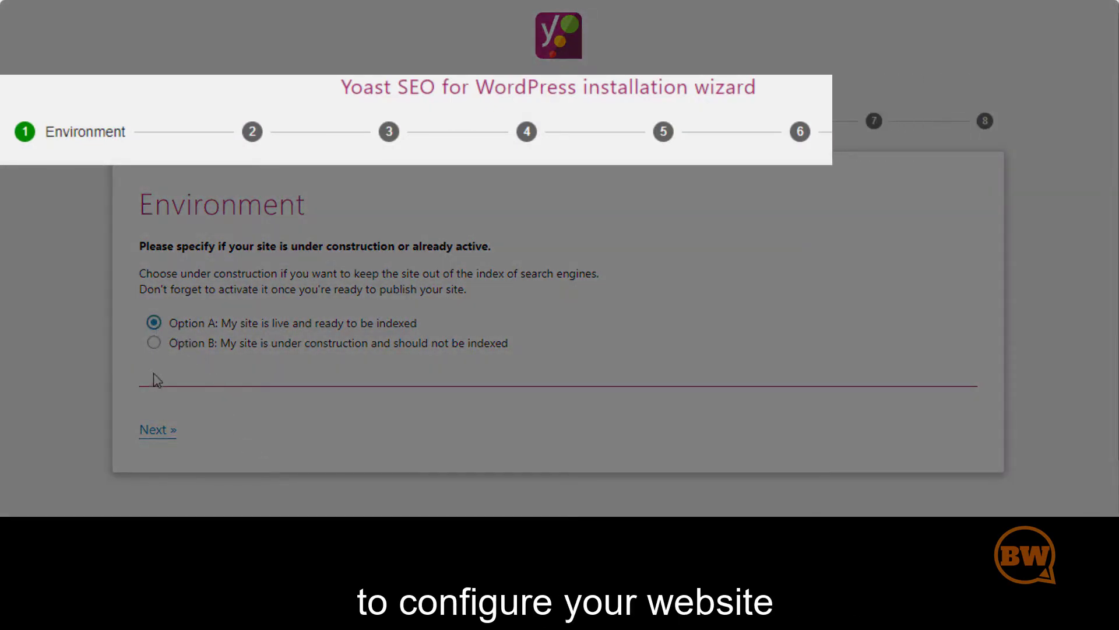
{"action": "left_click", "coordinate": [155, 429]}
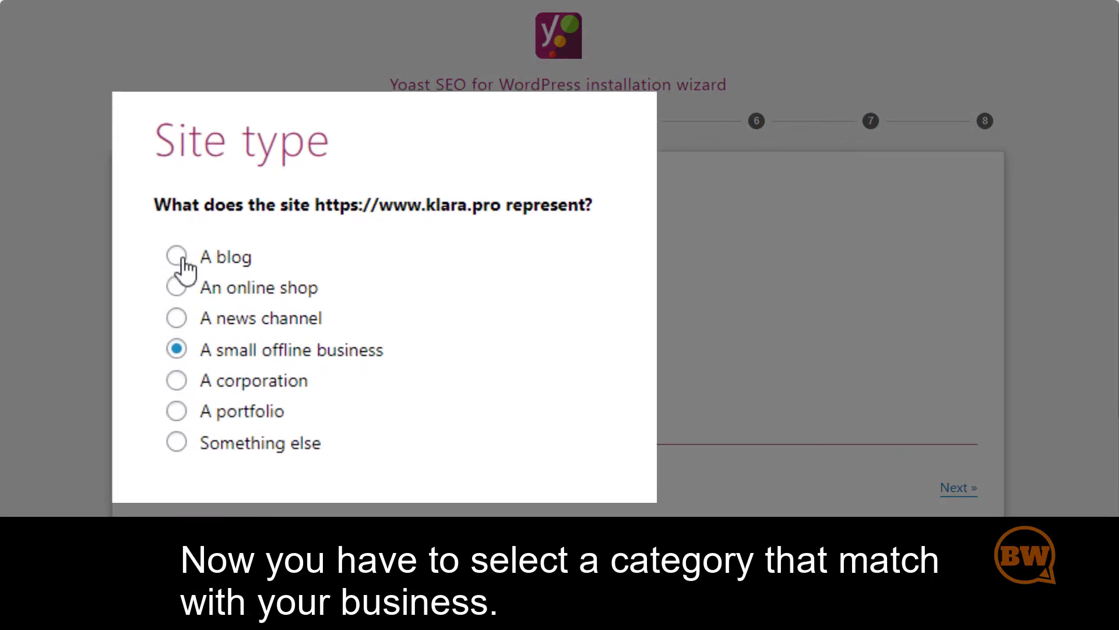
{"action": "left_click", "coordinate": [177, 257]}
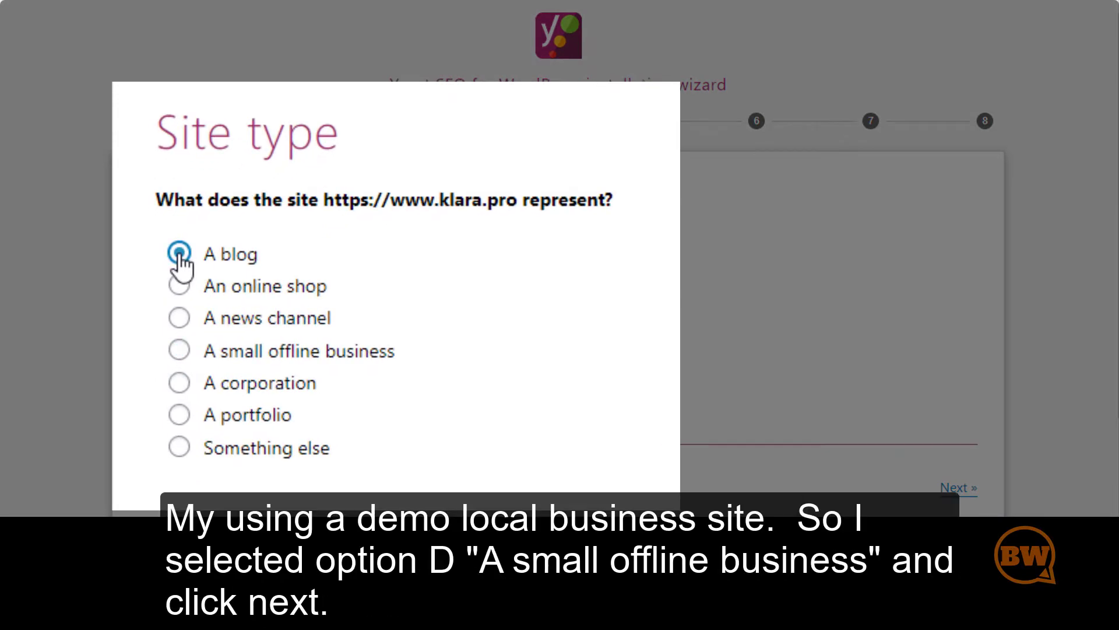
{"action": "left_click", "coordinate": [178, 350]}
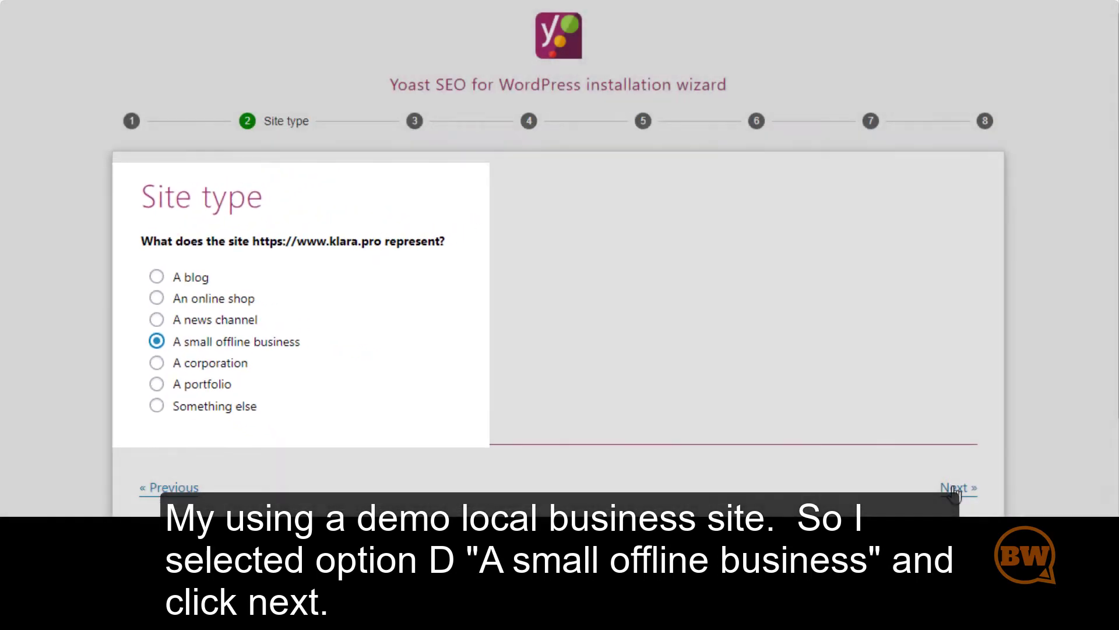
{"action": "left_click", "coordinate": [956, 488]}
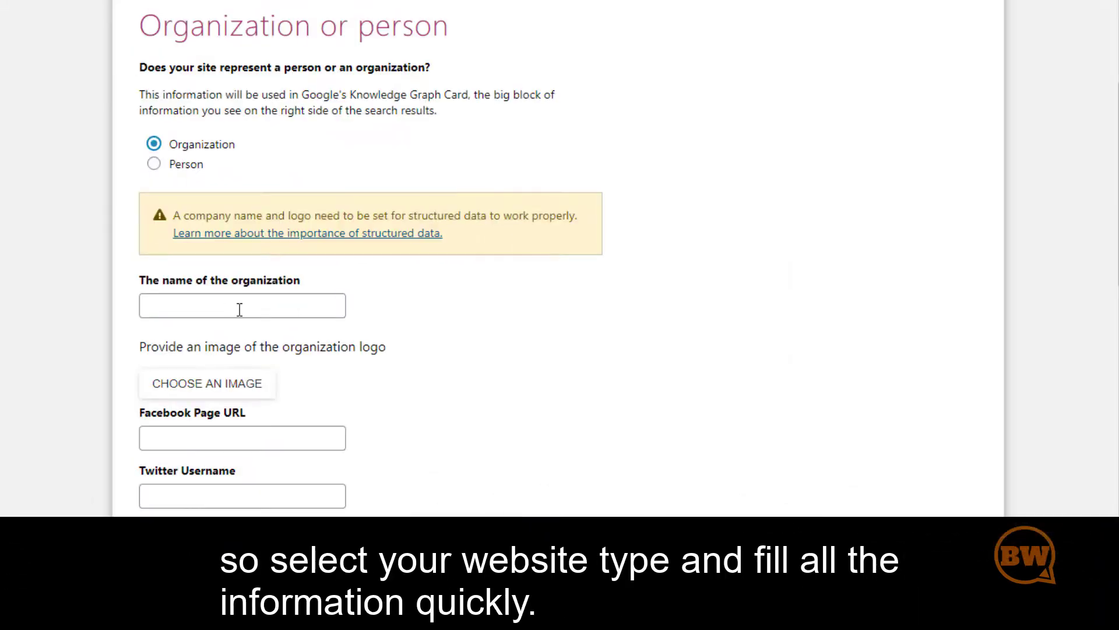
Step: Enter Klara as the organization name and choose the gold Preston image as the organization logo
{"action": "left_click", "coordinate": [240, 308]}
{"action": "type", "text": "Klara"}
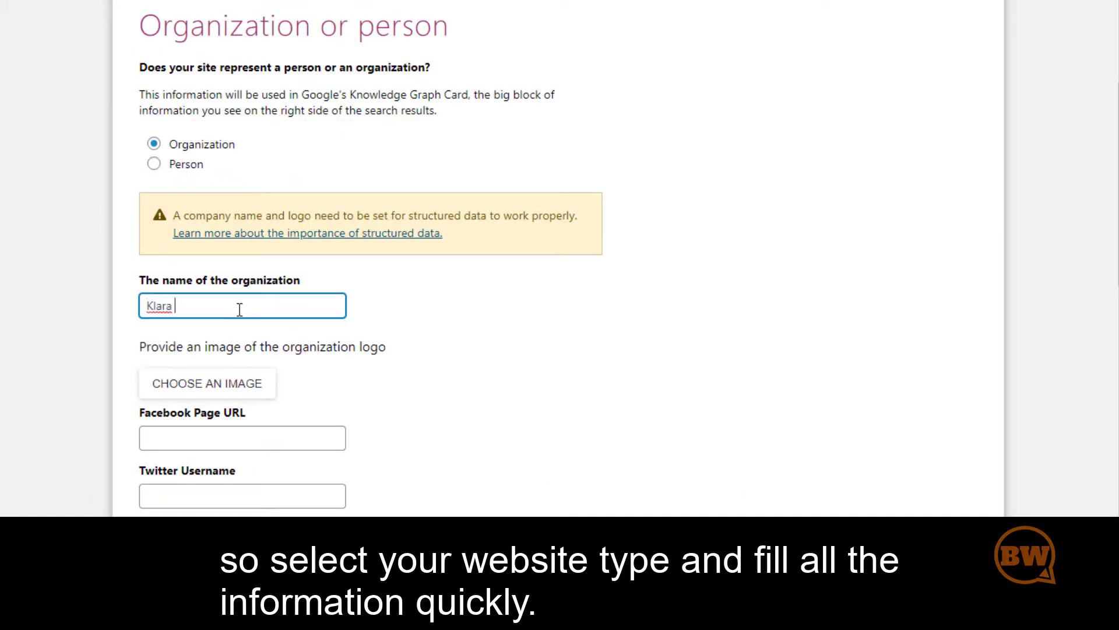
{"action": "left_click", "coordinate": [216, 382]}
{"action": "left_click", "coordinate": [368, 355]}
{"action": "left_click", "coordinate": [1026, 468]}
Step: Enter facebook.com/klarapre as the organization's Facebook page URL and continue to the search engine visibility settings
{"action": "scroll", "coordinate": [447, 261], "scroll_direction": "down", "scroll_amount": 4}
{"action": "left_click", "coordinate": [252, 169]}
{"action": "type", "text": "faceb"}
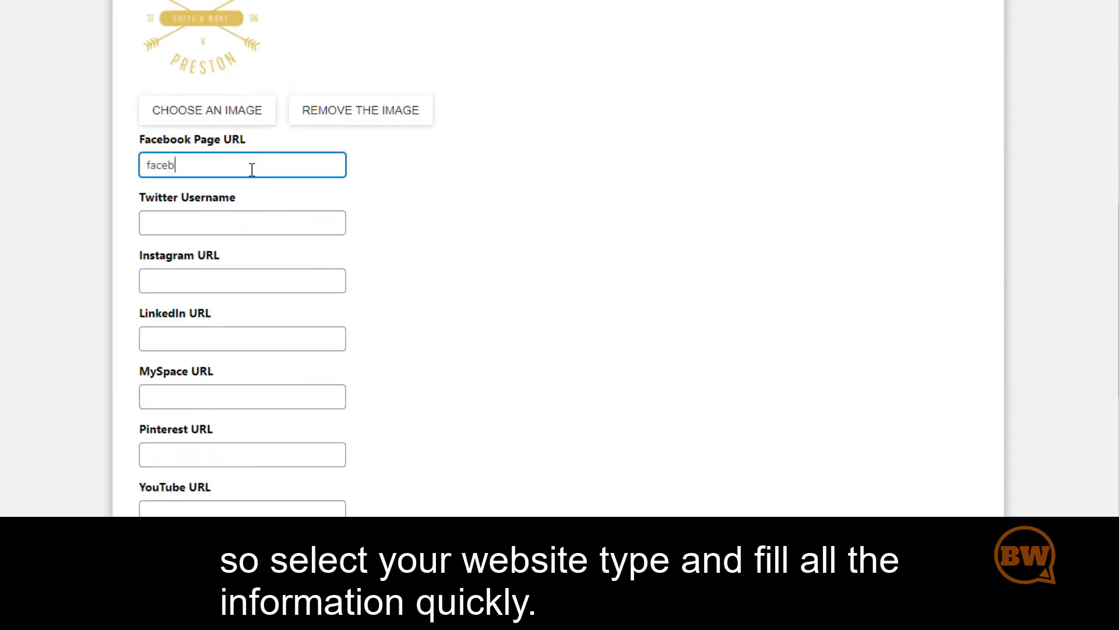
{"action": "type", "text": "ook.com/klarapre"}
{"action": "scroll", "coordinate": [524, 280], "scroll_direction": "down", "scroll_amount": 4}
{"action": "left_click", "coordinate": [948, 415]}
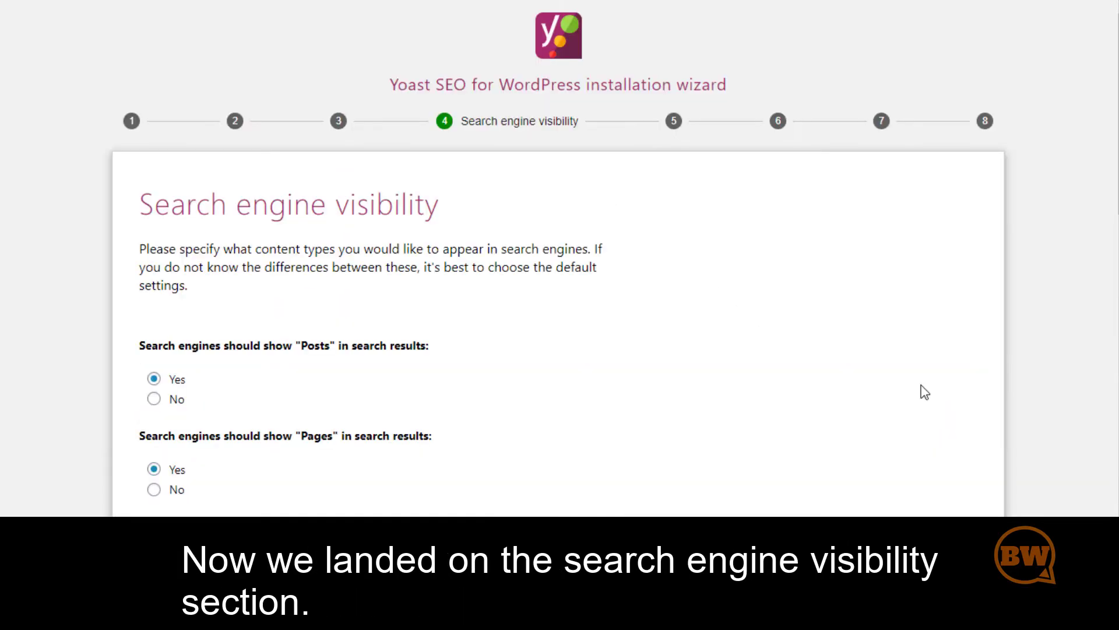
Step: Review which content types search engines may show and accept the existing visibility settings
{"action": "scroll", "coordinate": [924, 391], "scroll_direction": "down", "scroll_amount": 1}
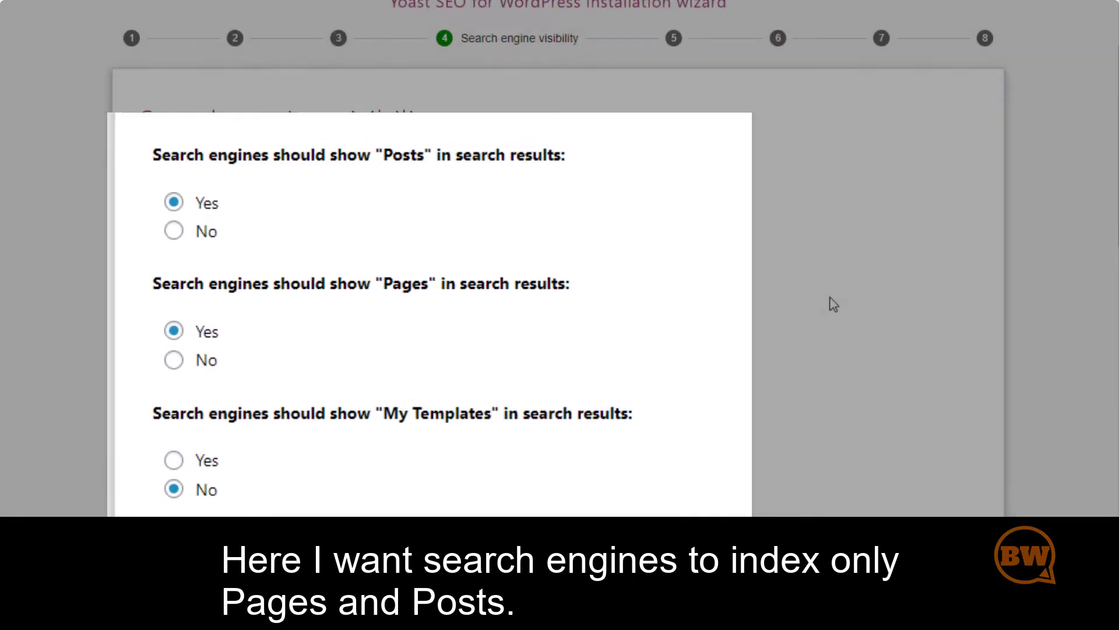
{"action": "scroll", "coordinate": [834, 304], "scroll_direction": "down", "scroll_amount": 8}
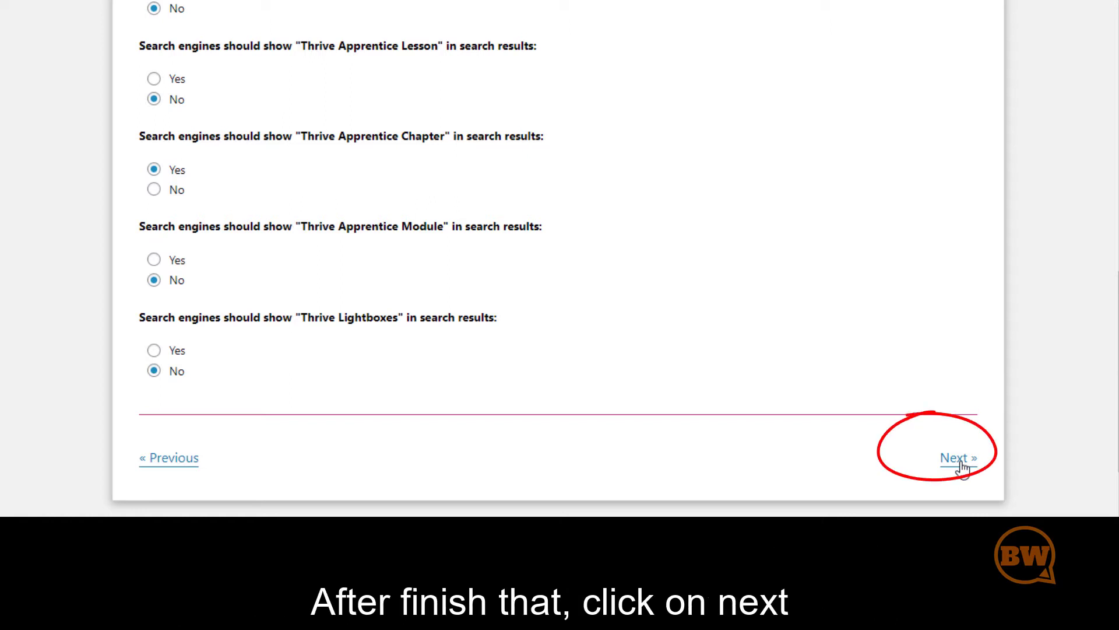
{"action": "left_click", "coordinate": [961, 461]}
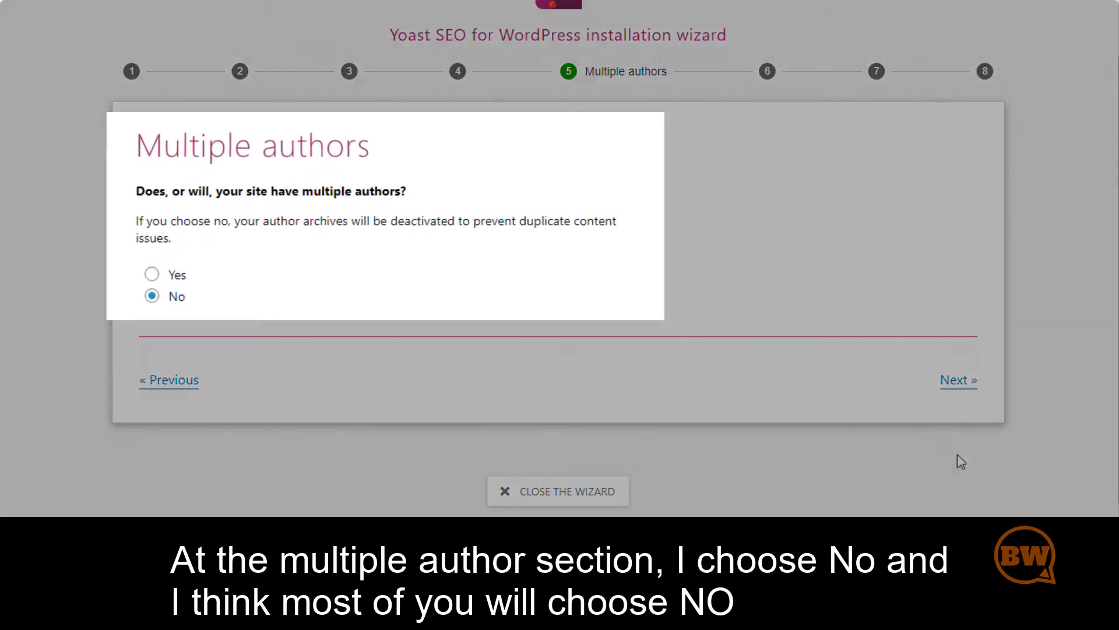
Step: Set the multiple authors option to No and continue to the title settings
{"action": "left_click", "coordinate": [151, 275]}
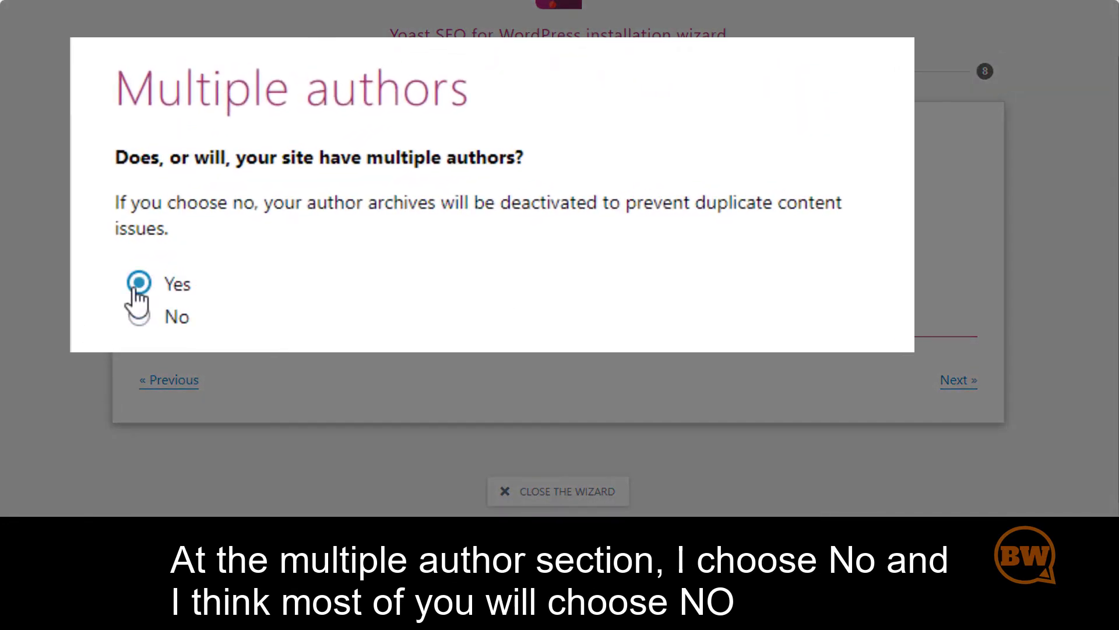
{"action": "left_click", "coordinate": [138, 317]}
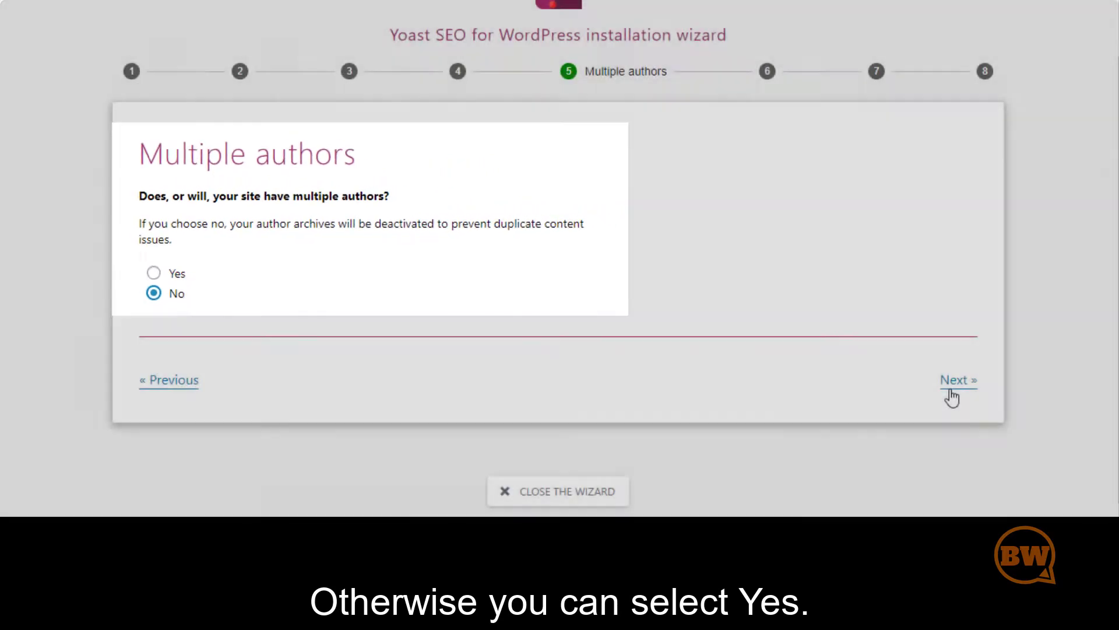
{"action": "left_click", "coordinate": [950, 390]}
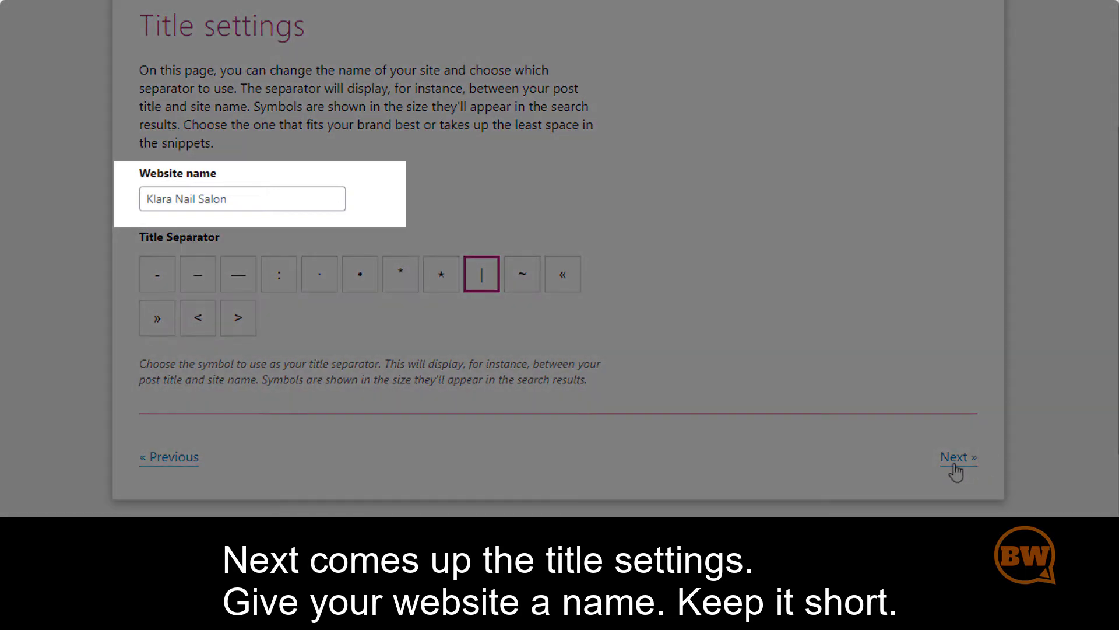
Step: Accept the existing website name and title separator, then finish the wizard without signing up for the newsletter
{"action": "left_click", "coordinate": [239, 203]}
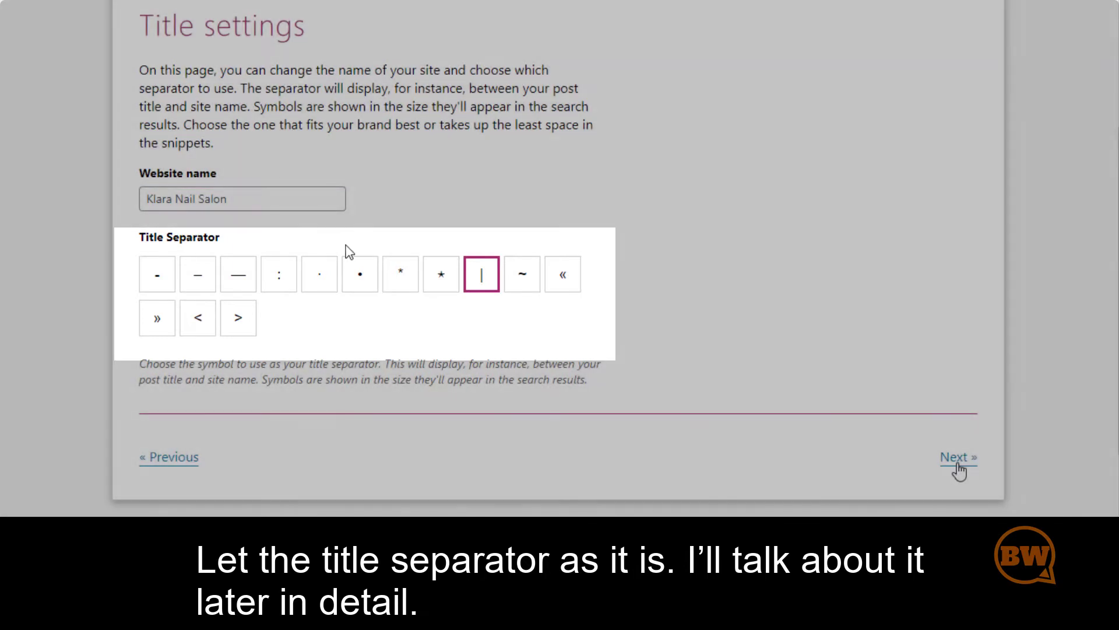
{"action": "left_click", "coordinate": [957, 466]}
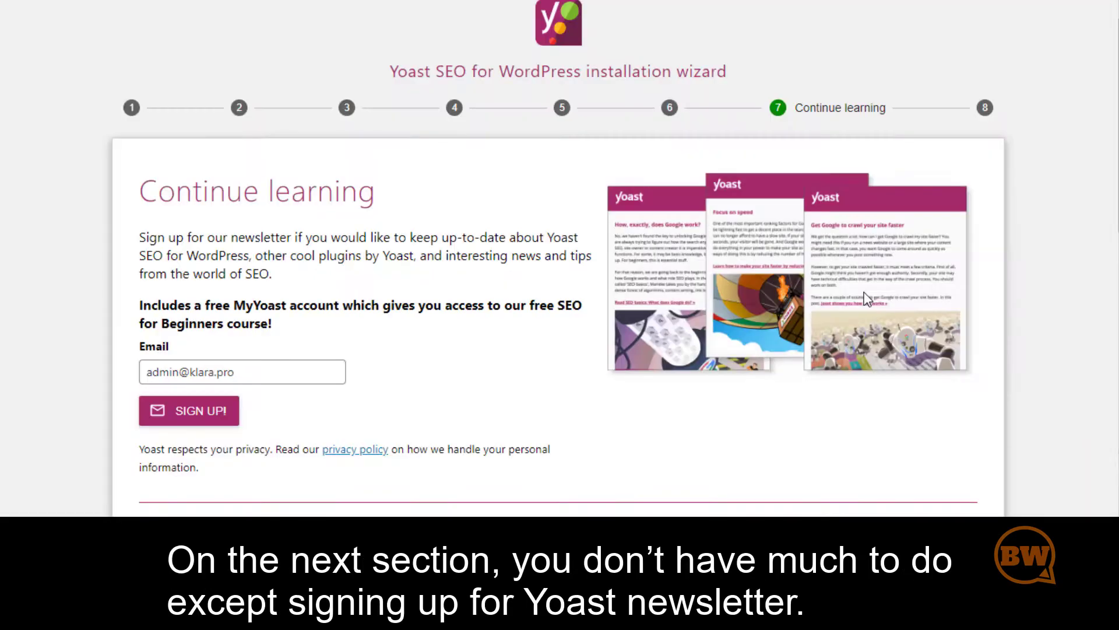
{"action": "left_click", "coordinate": [985, 108]}
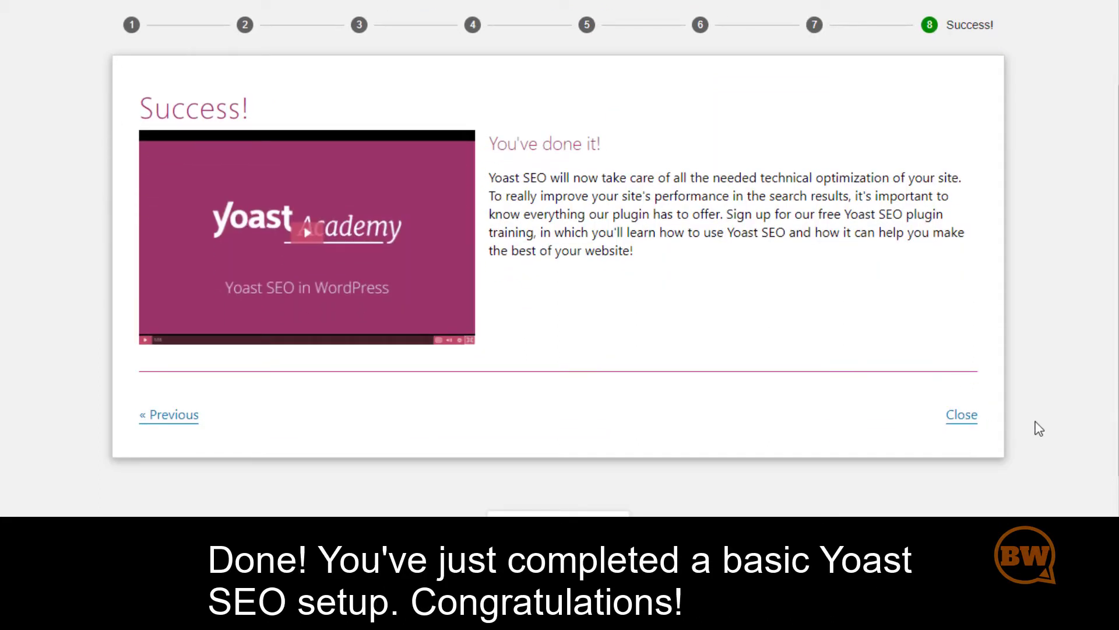
{"action": "left_click", "coordinate": [972, 420]}
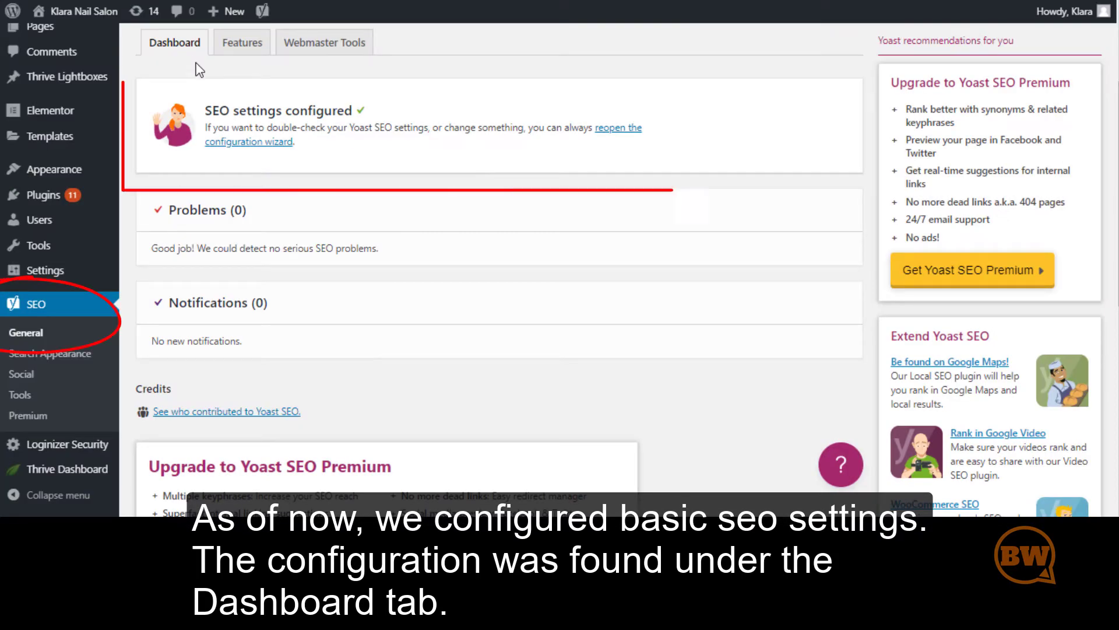
Step: Open the Yoast feature settings and show the help text for XML sitemaps
{"action": "left_click", "coordinate": [229, 47]}
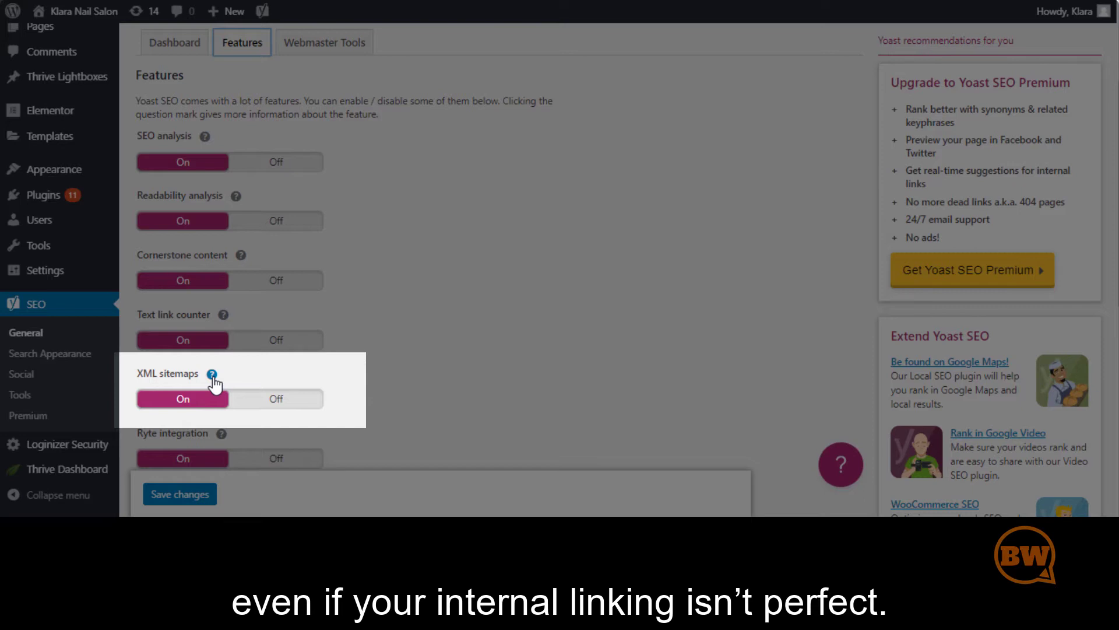
{"action": "left_click", "coordinate": [213, 376]}
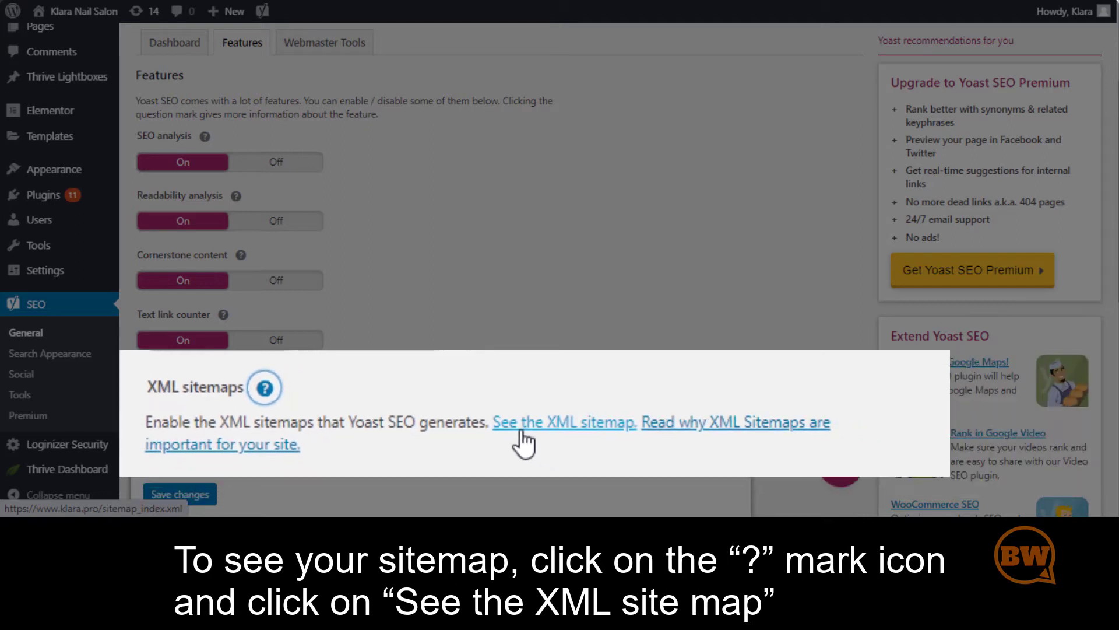
Step: Open Google Search Console for the Google verification code, choose the HTML tag method and copy its meta tag
{"action": "left_click", "coordinate": [382, 326]}
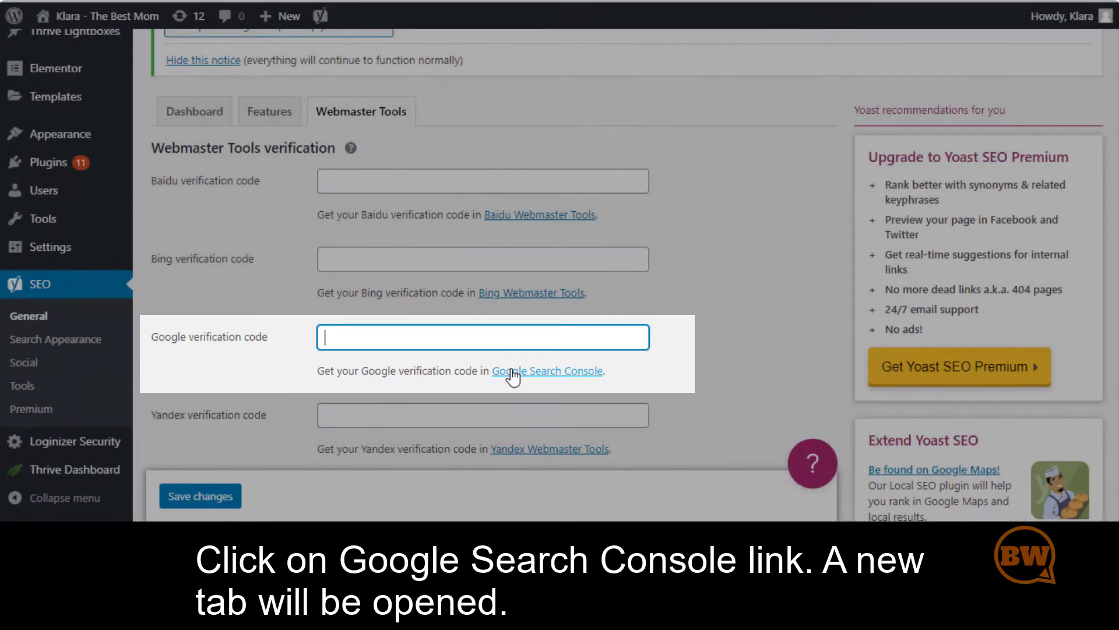
{"action": "left_click", "coordinate": [513, 373]}
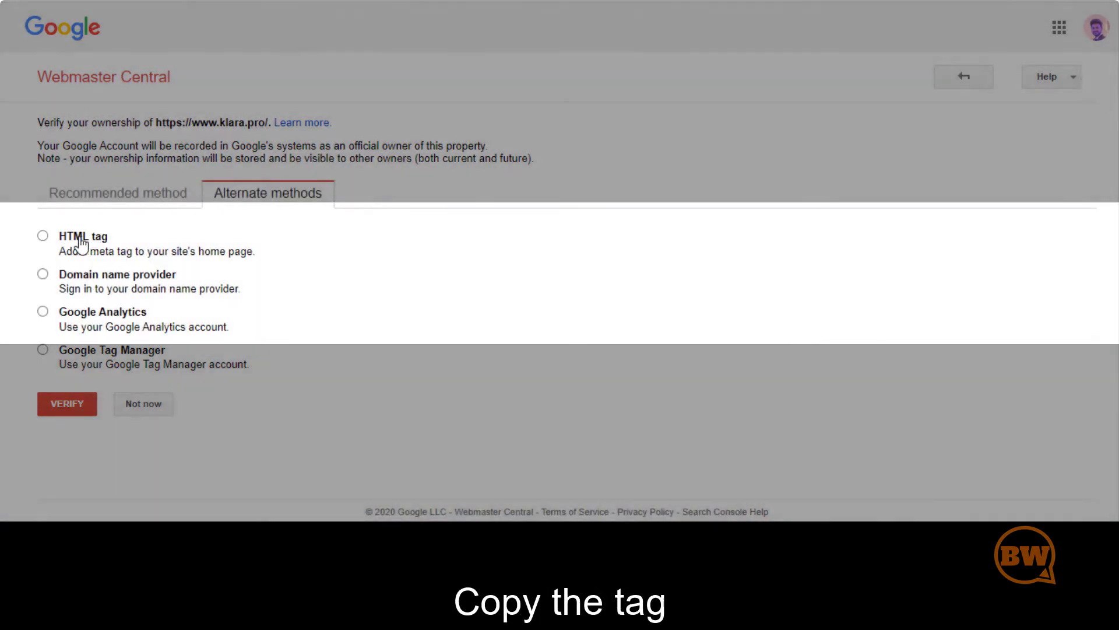
{"action": "left_click", "coordinate": [82, 242]}
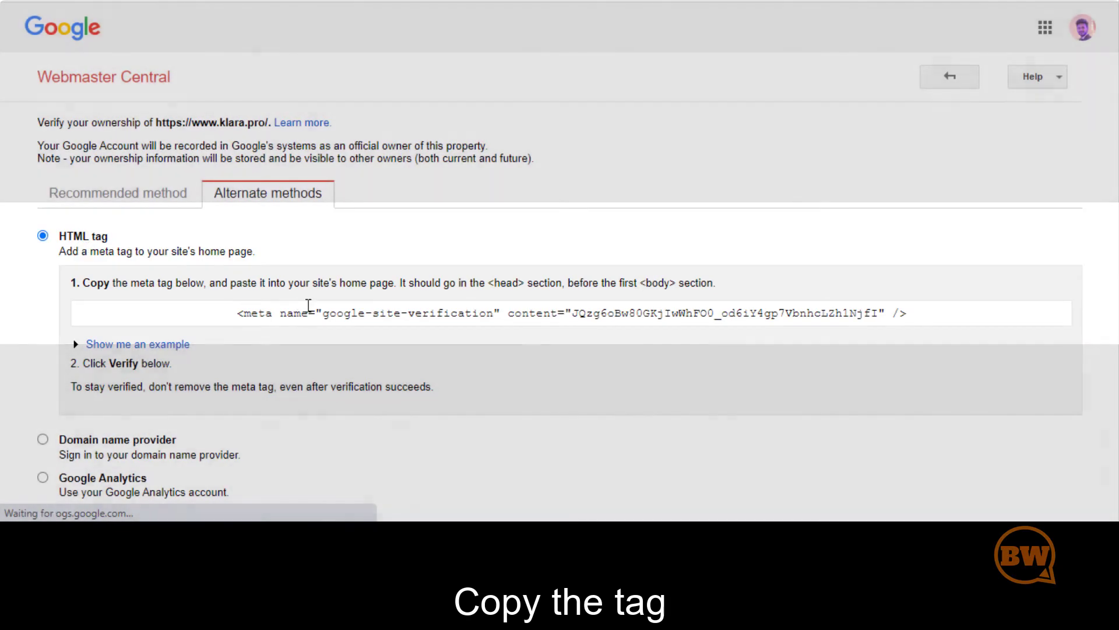
{"action": "left_click", "coordinate": [308, 305]}
{"action": "key", "text": "ctrl+c"}
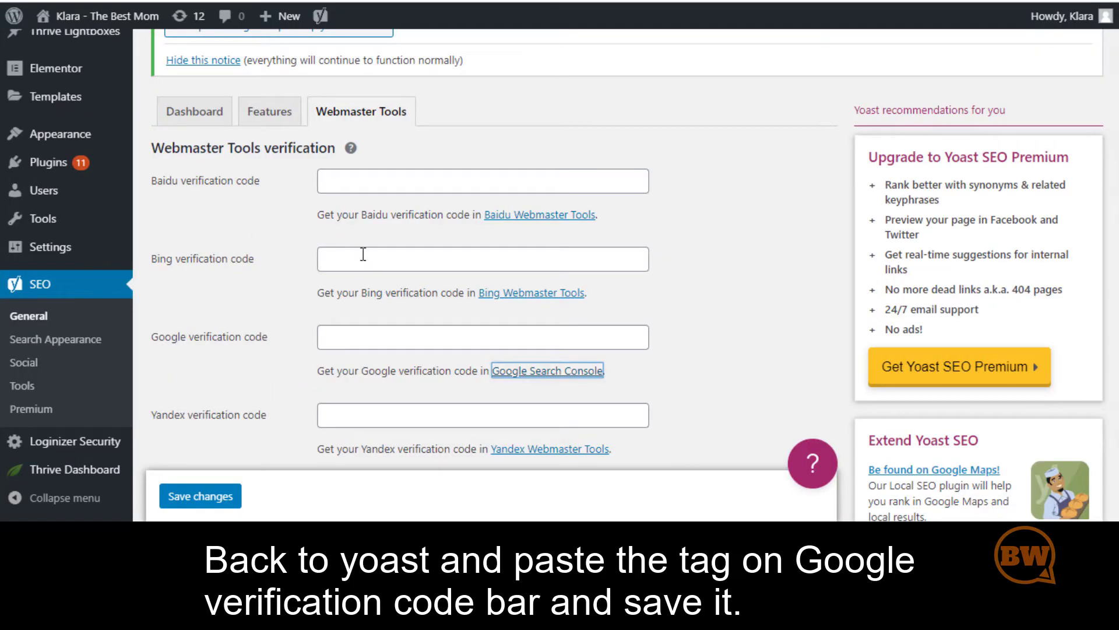
Step: Paste the copied meta tag as the Google verification code in the Webmaster Tools settings and save the changes
{"action": "left_click", "coordinate": [360, 335]}
{"action": "key", "text": "ctrl+v"}
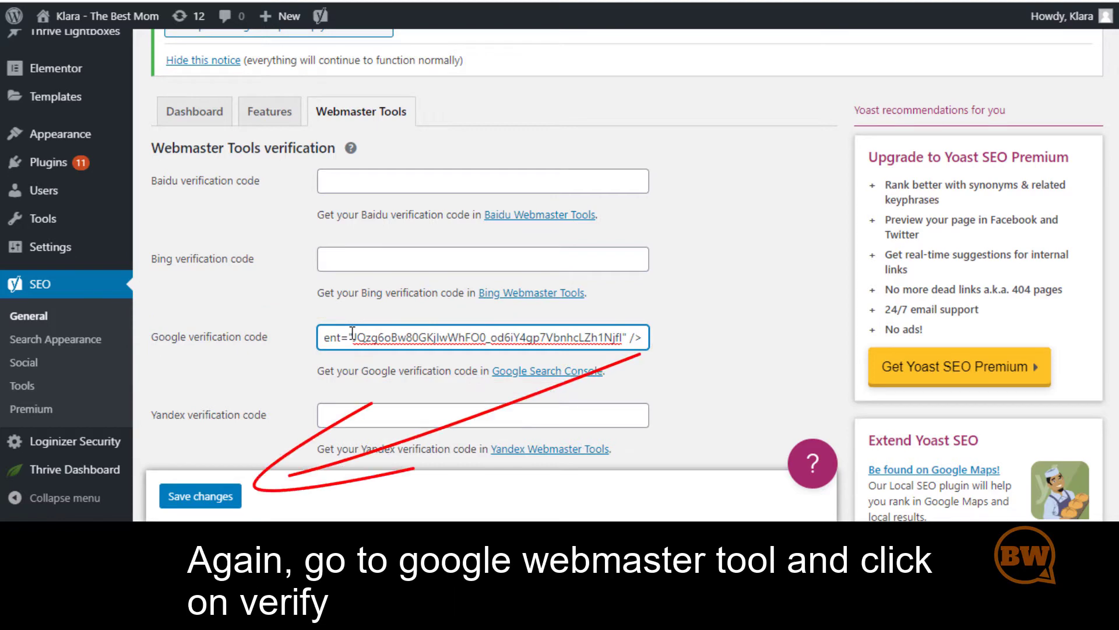
{"action": "left_click", "coordinate": [200, 496]}
Step: Switch back to Google Webmaster Central and verify ownership of the klara.pro site with the HTML tag method
{"action": "scroll", "coordinate": [402, 271], "scroll_direction": "down", "scroll_amount": 7}
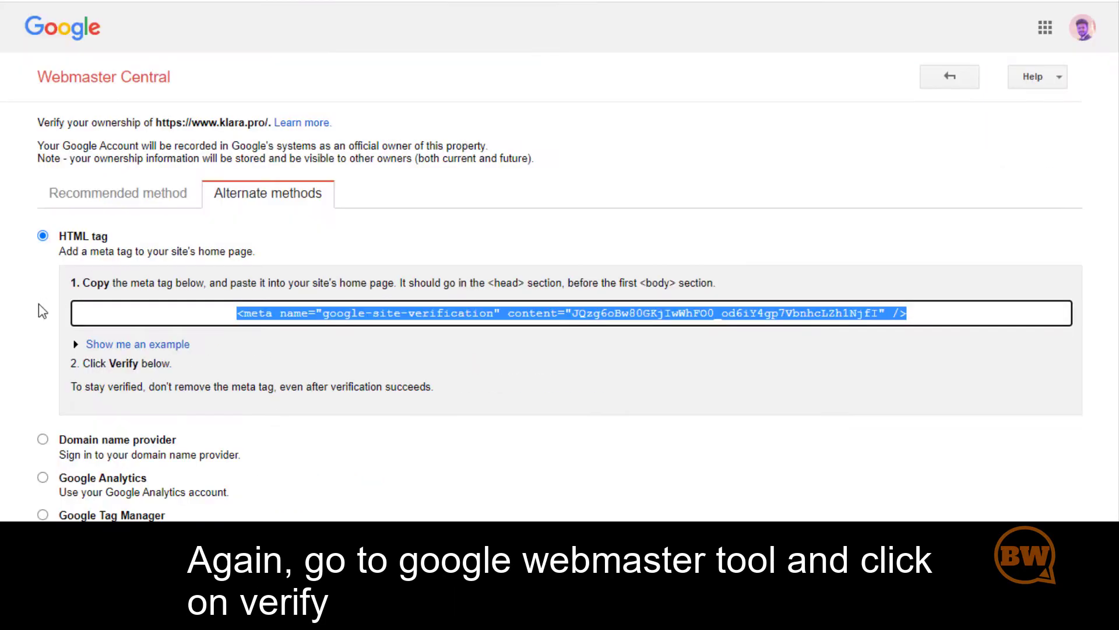
{"action": "scroll", "coordinate": [261, 267], "scroll_direction": "down", "scroll_amount": 2}
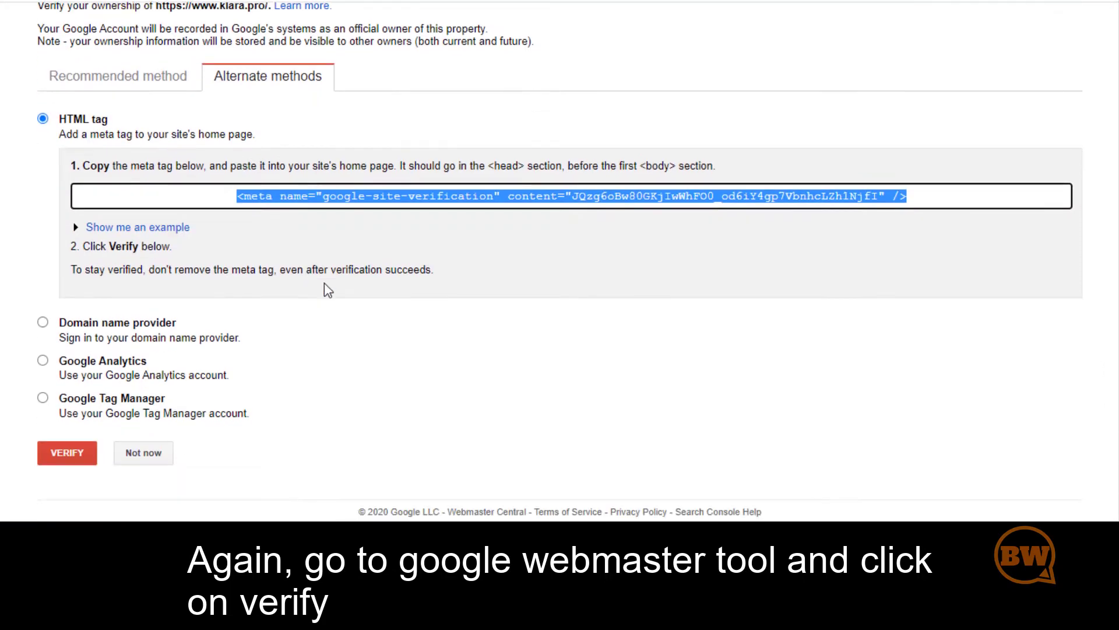
{"action": "left_click", "coordinate": [62, 459]}
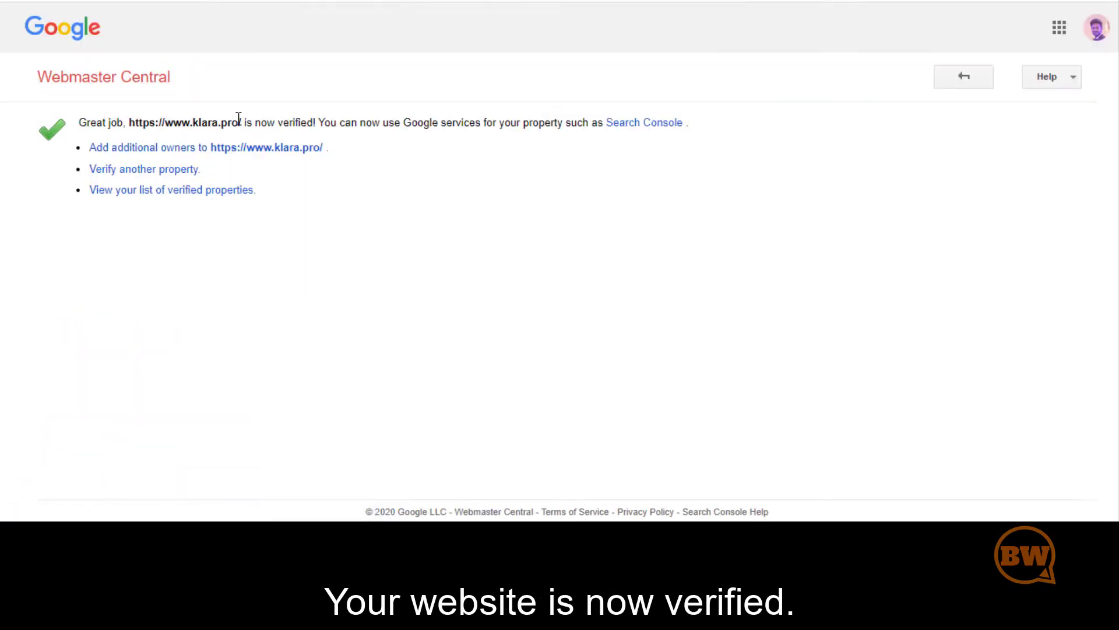
{"action": "left_click_drag", "start_coordinate": [254, 122], "coordinate": [317, 117]}
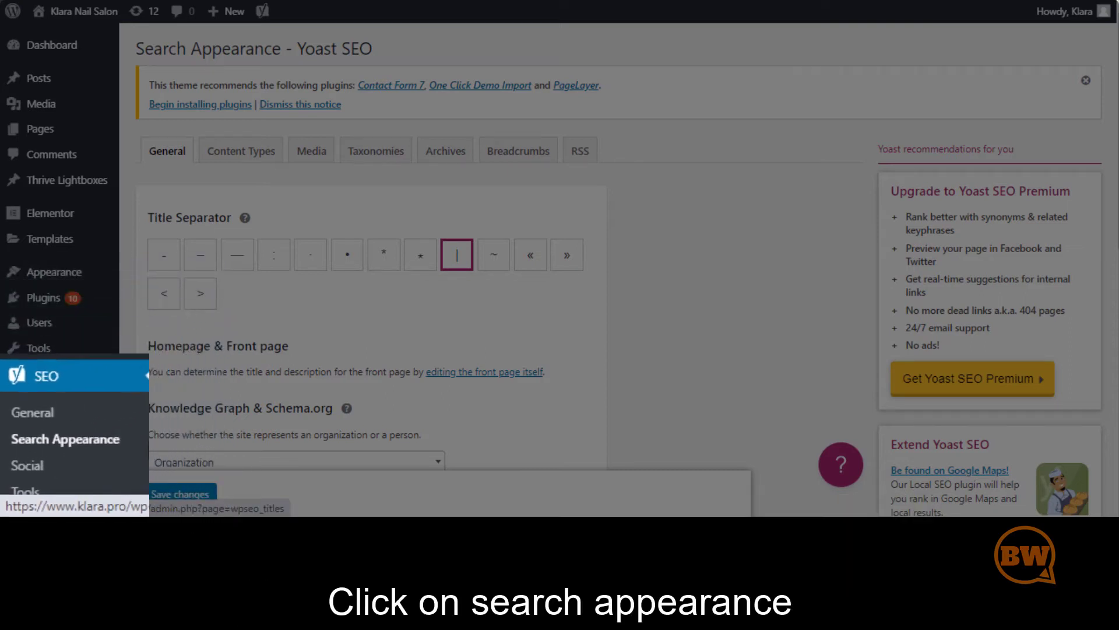
Step: Open the content type settings in Search Appearance and examine the Posts options down to the SEO title and meta description
{"action": "left_click", "coordinate": [256, 156]}
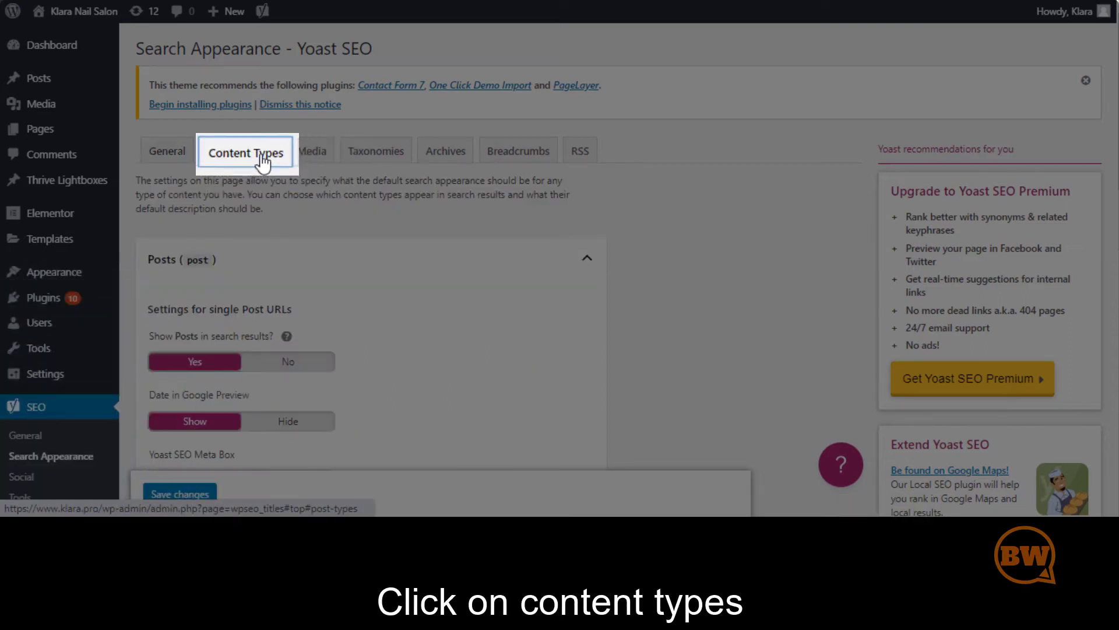
{"action": "scroll", "coordinate": [597, 260], "scroll_direction": "down", "scroll_amount": 2}
{"action": "scroll", "coordinate": [621, 204], "scroll_direction": "down", "scroll_amount": 2}
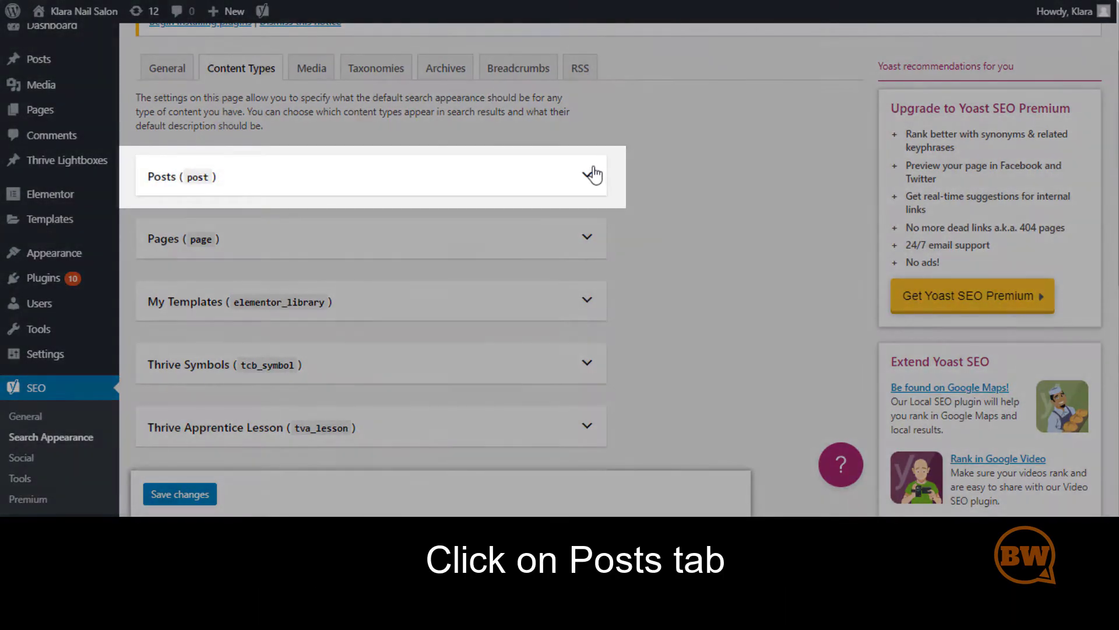
{"action": "left_click", "coordinate": [590, 174]}
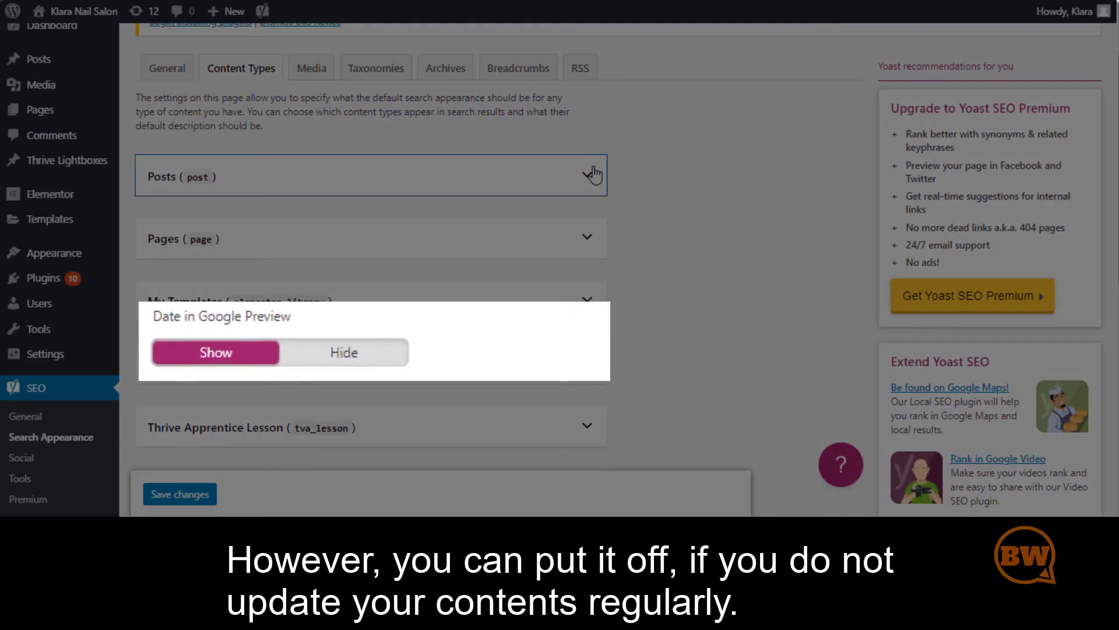
{"action": "left_click", "coordinate": [593, 174]}
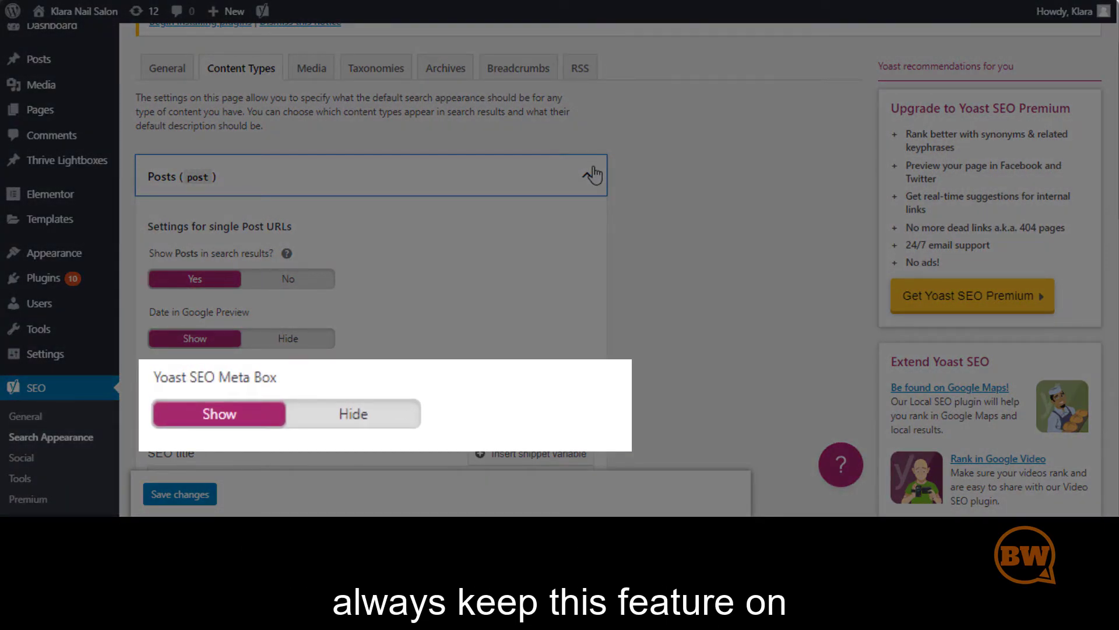
{"action": "scroll", "coordinate": [475, 242], "scroll_direction": "down", "scroll_amount": 3}
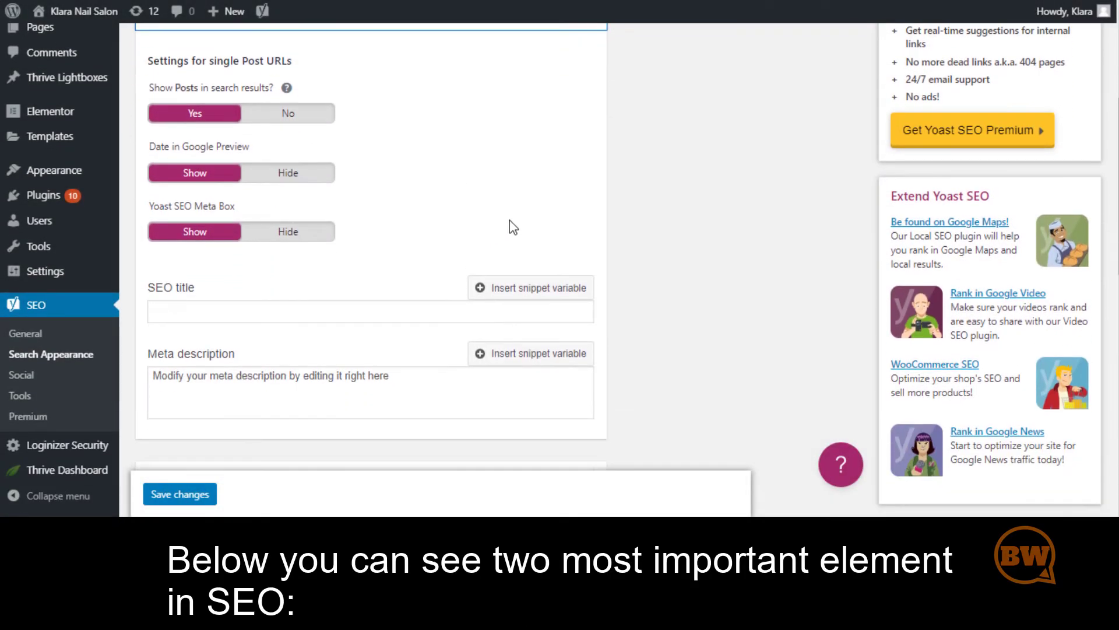
{"action": "scroll", "coordinate": [513, 227], "scroll_direction": "down", "scroll_amount": 2}
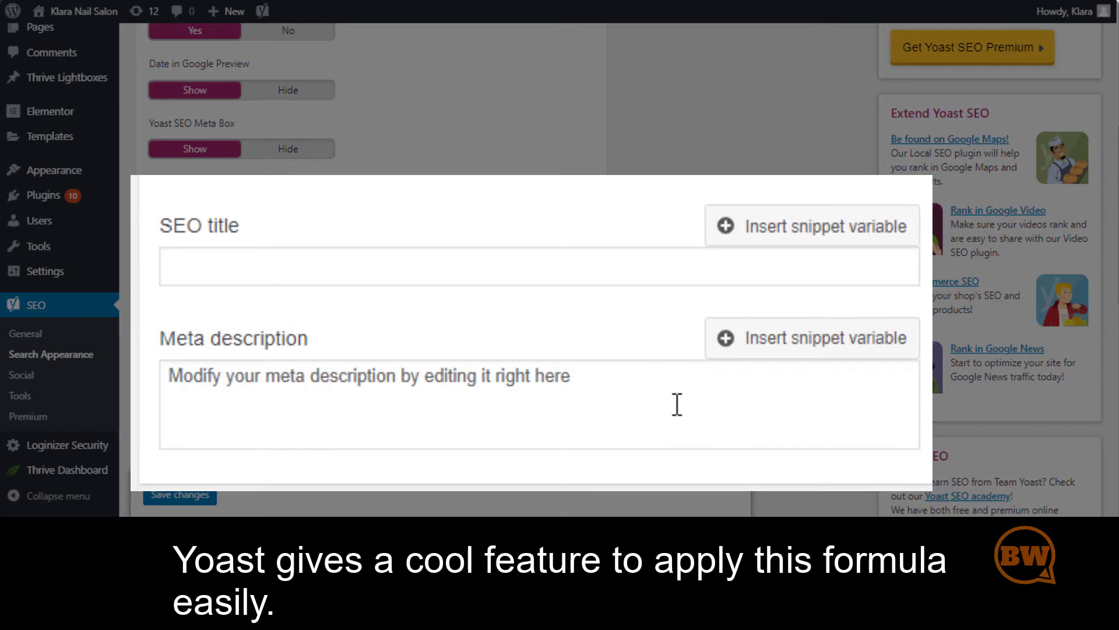
Step: Build the Posts SEO title from the Title, Separator and Site title variables, and enter %%excerpt%% as the meta description
{"action": "left_click", "coordinate": [810, 234]}
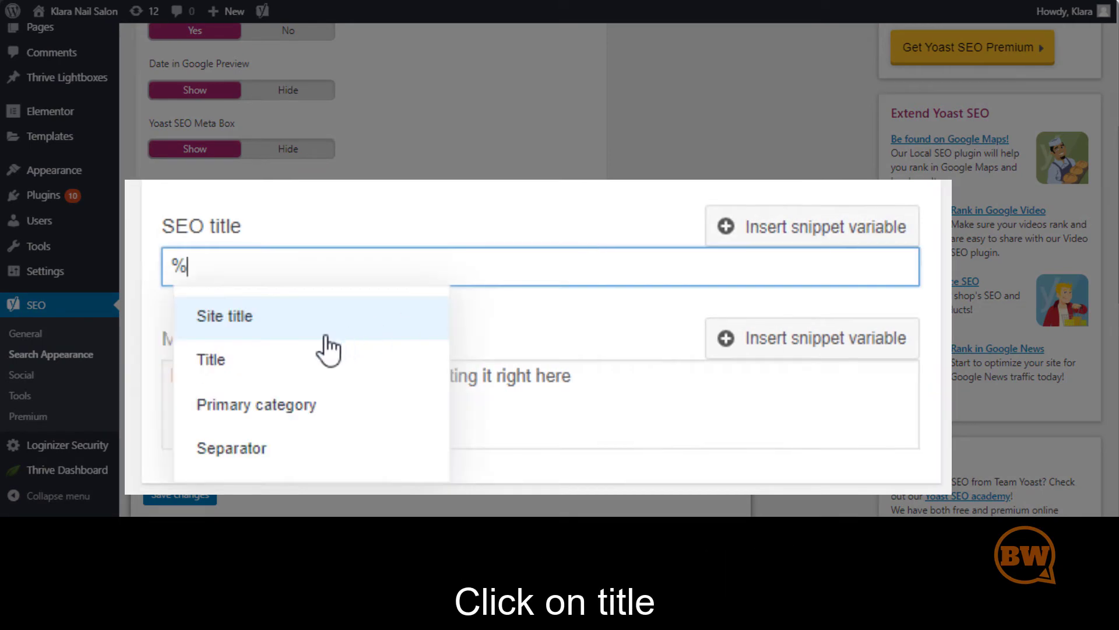
{"action": "left_click", "coordinate": [289, 360]}
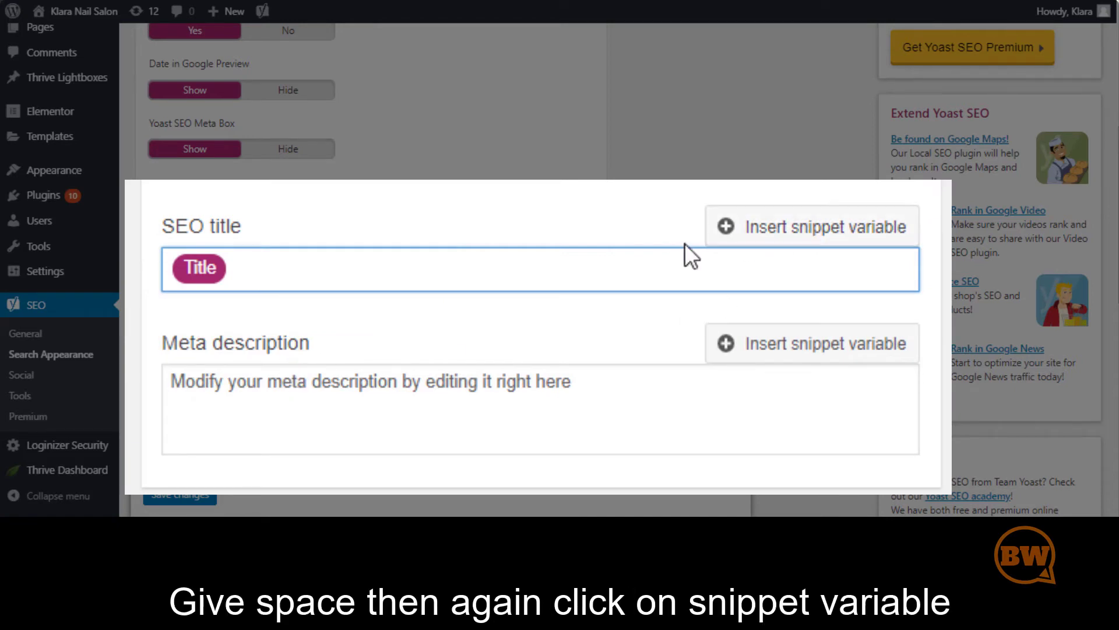
{"action": "left_click", "coordinate": [843, 228]}
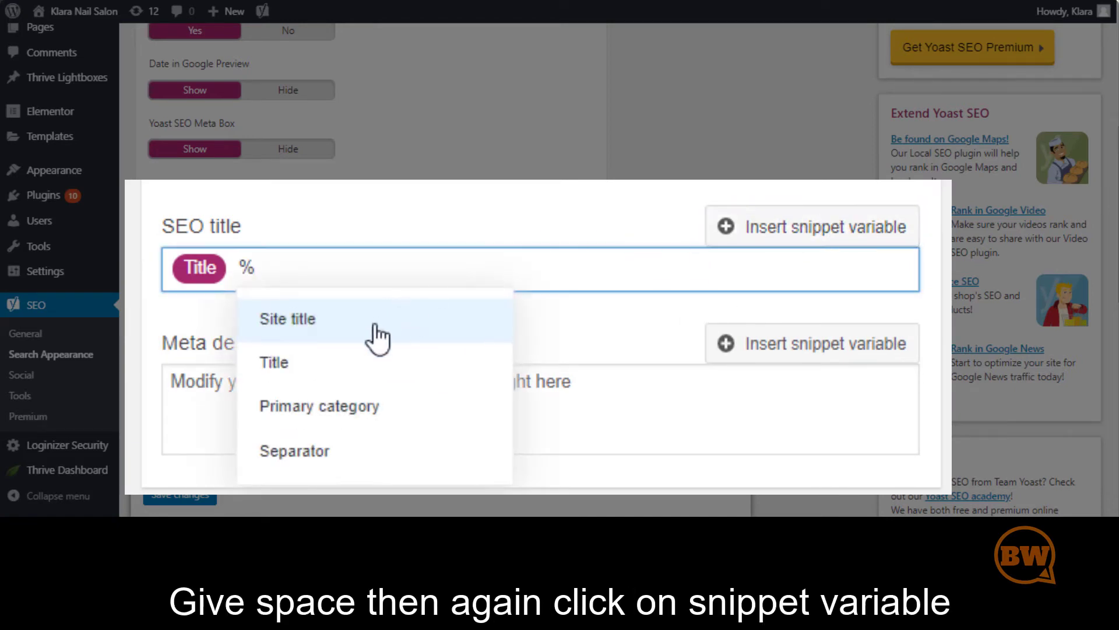
{"action": "left_click", "coordinate": [375, 460]}
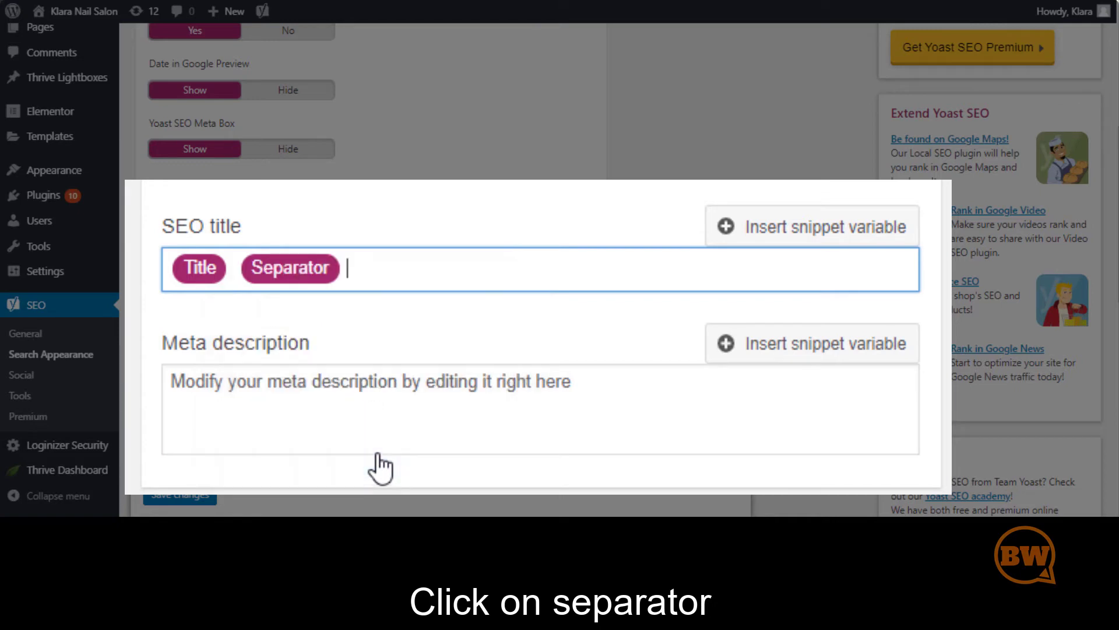
{"action": "left_click", "coordinate": [781, 232]}
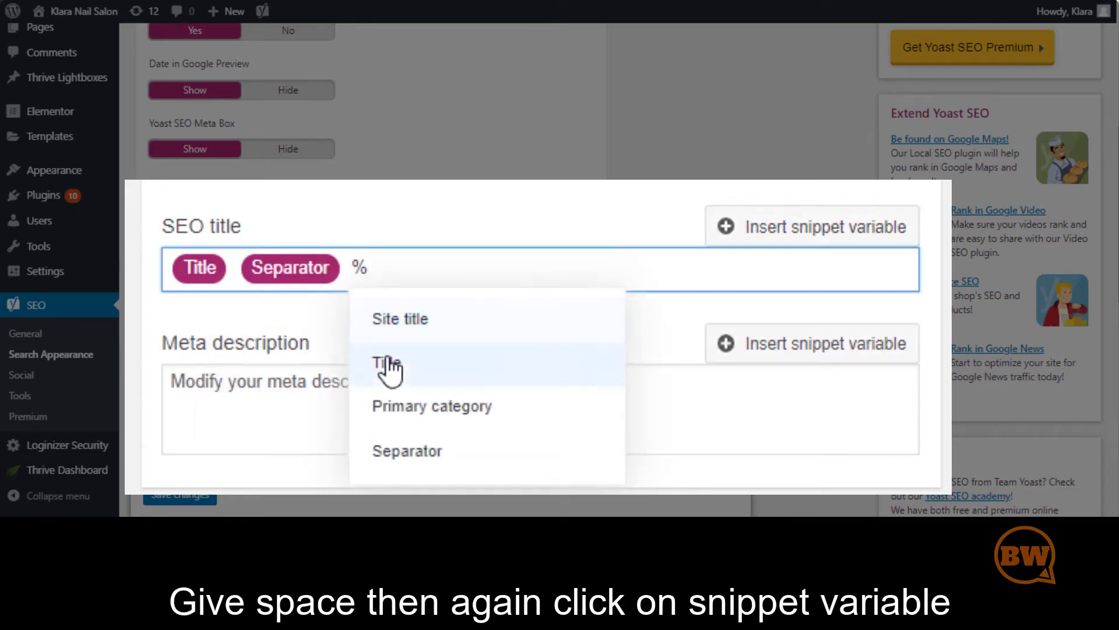
{"action": "left_click", "coordinate": [425, 328]}
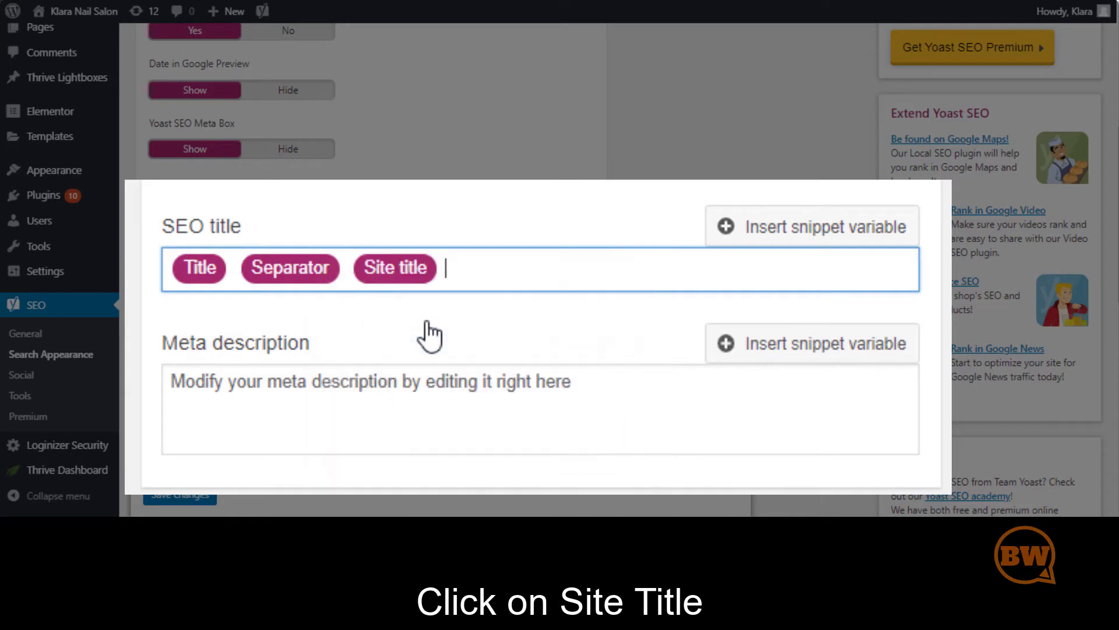
{"action": "left_click", "coordinate": [566, 381]}
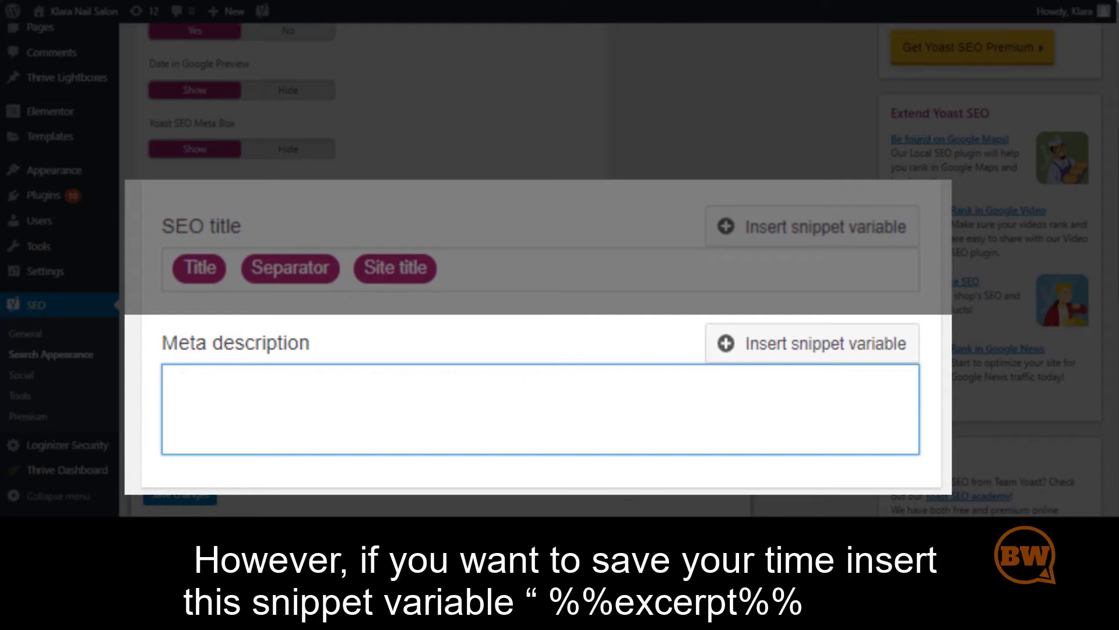
{"action": "type", "text": "%%excerpt%%"}
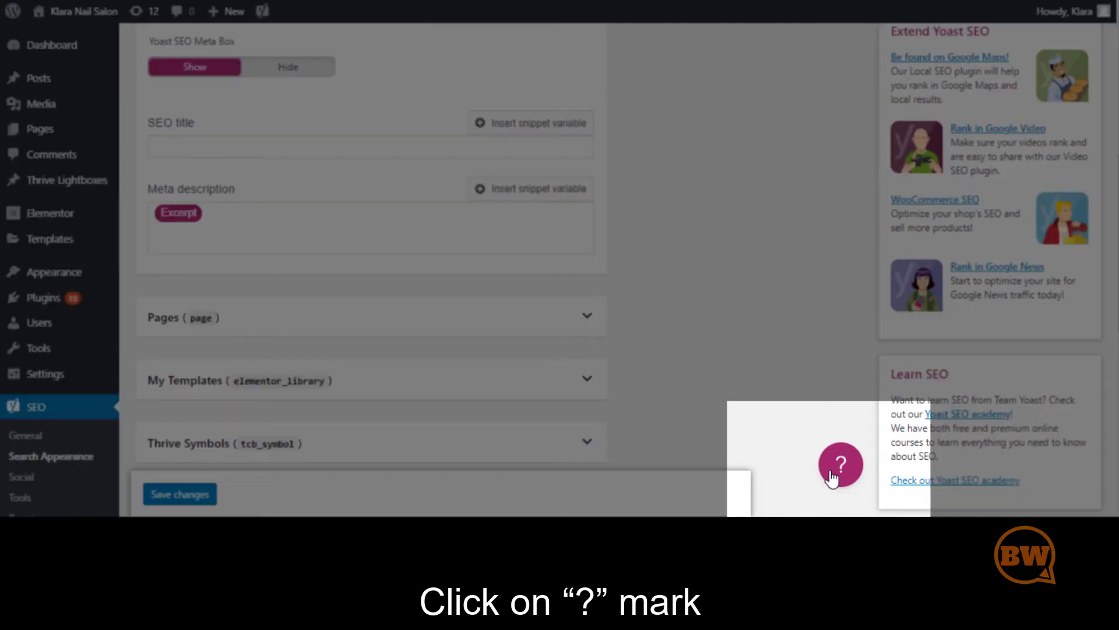
Step: Open the help article "Yoast SEO: Search Appearance template variables" and examine the list of available snippet variables
{"action": "left_click", "coordinate": [831, 473]}
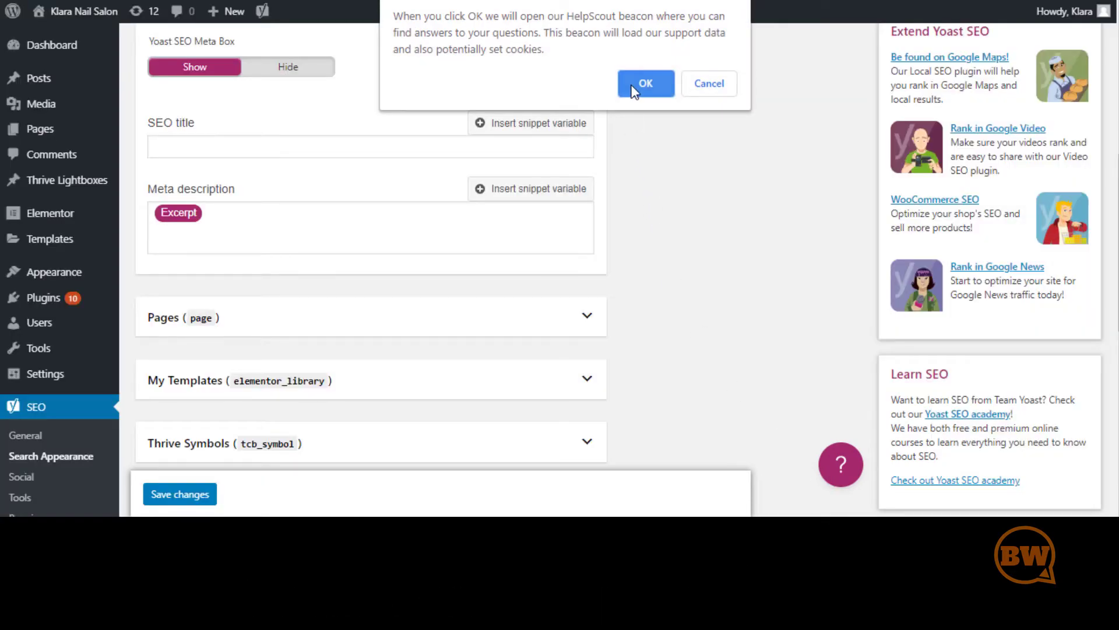
{"action": "left_click", "coordinate": [641, 84]}
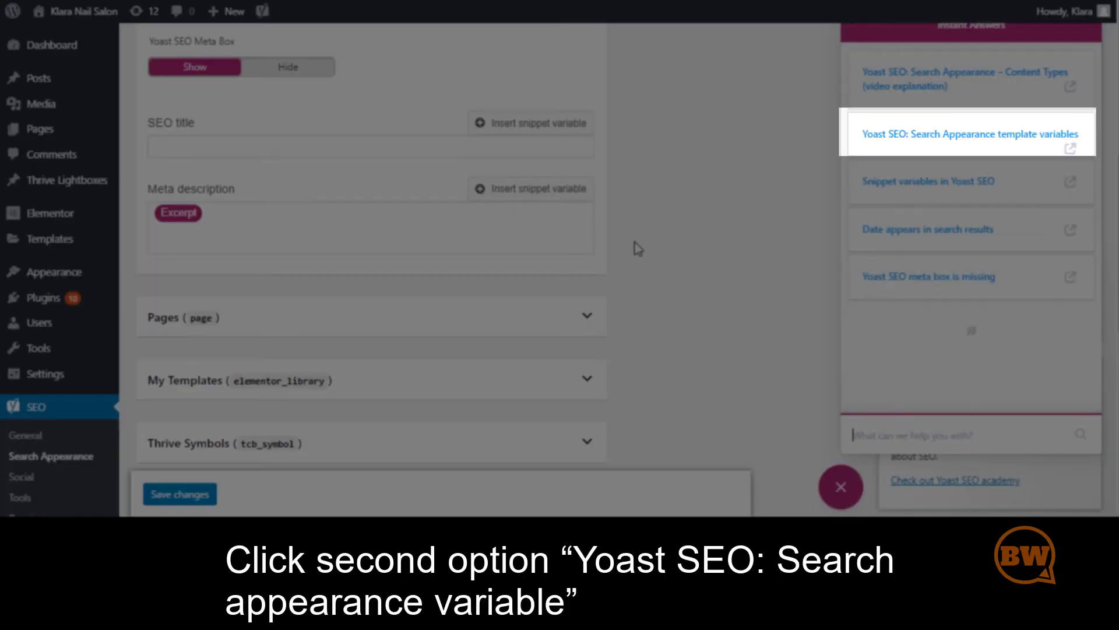
{"action": "left_click", "coordinate": [965, 156]}
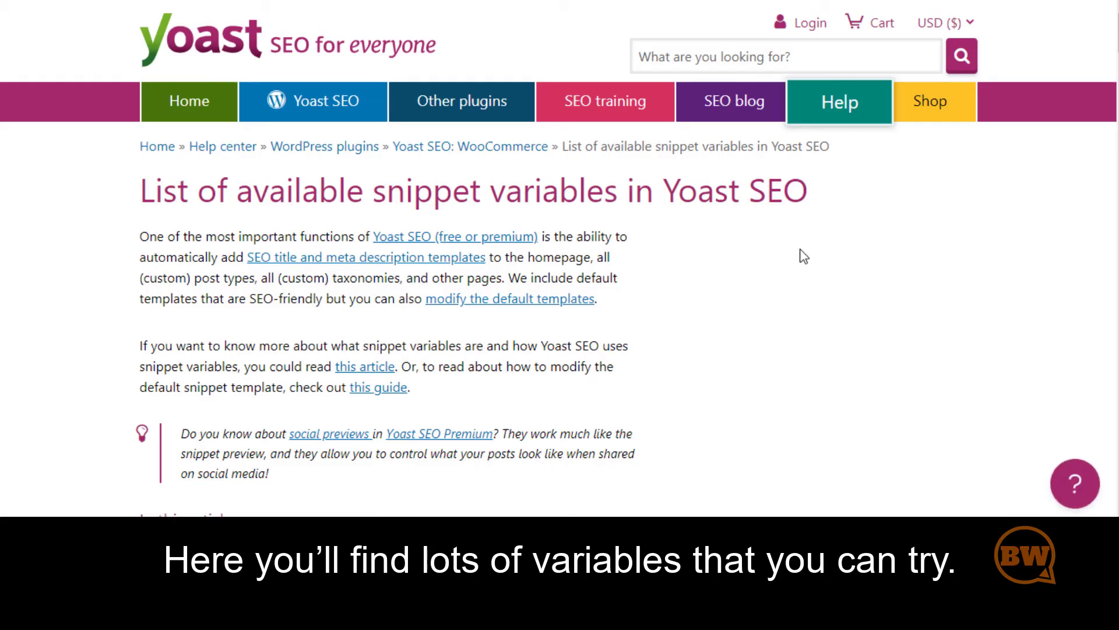
{"action": "scroll", "coordinate": [804, 257], "scroll_direction": "down", "scroll_amount": 3}
{"action": "scroll", "coordinate": [810, 259], "scroll_direction": "down", "scroll_amount": 10}
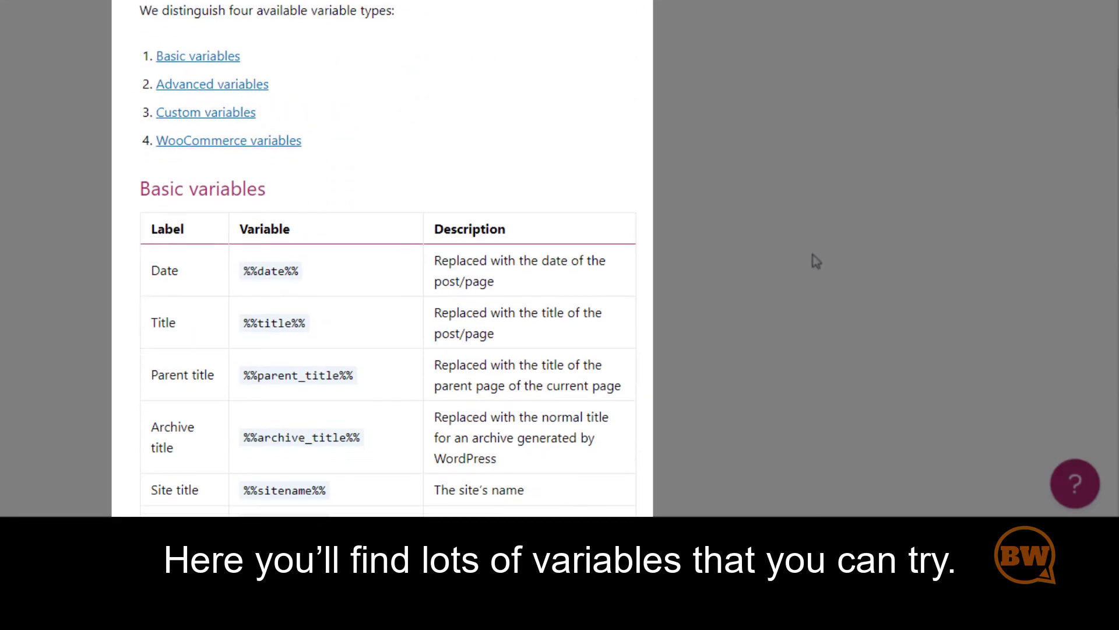
{"action": "scroll", "coordinate": [824, 260], "scroll_direction": "down", "scroll_amount": 1}
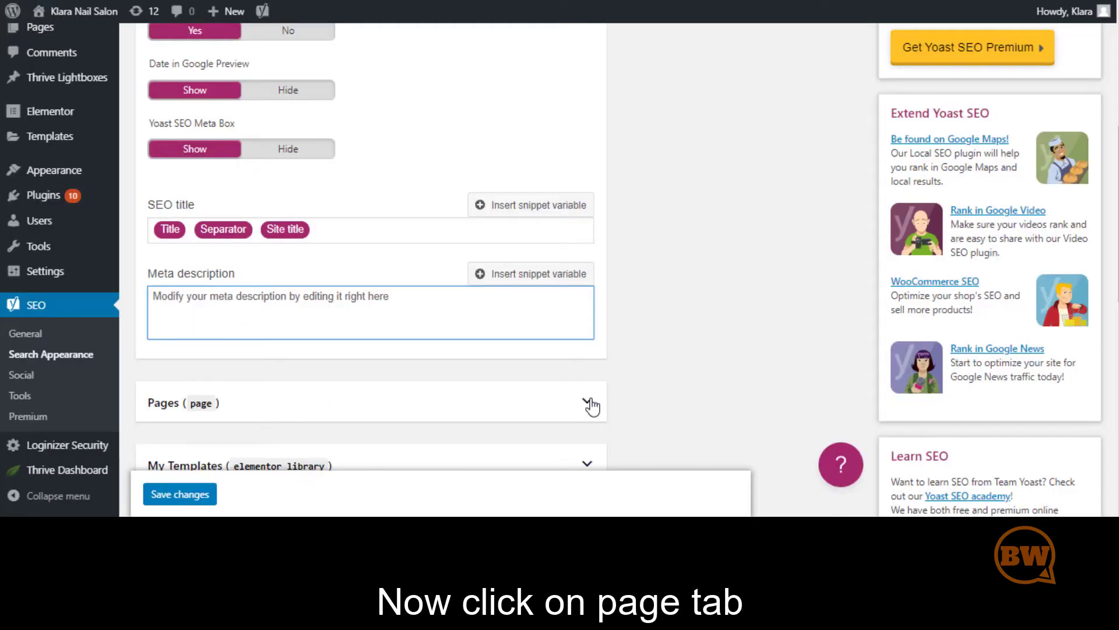
Step: Expand the Pages content type, review the remaining content types below it, and save the content type settings
{"action": "left_click", "coordinate": [587, 400]}
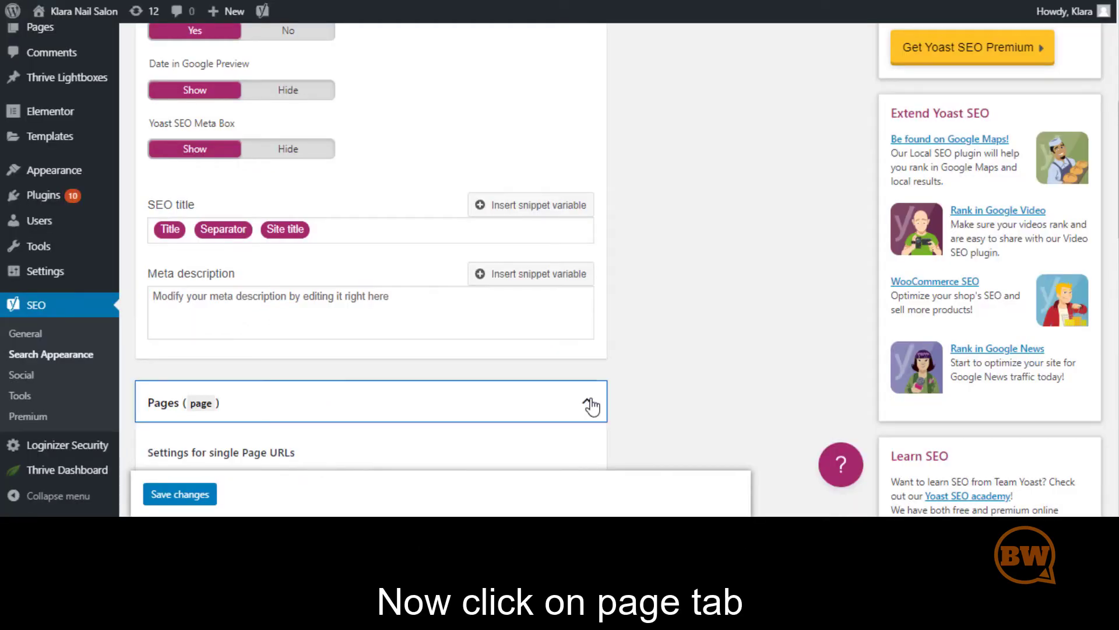
{"action": "scroll", "coordinate": [652, 301], "scroll_direction": "down", "scroll_amount": 1}
{"action": "scroll", "coordinate": [651, 300], "scroll_direction": "down", "scroll_amount": 5}
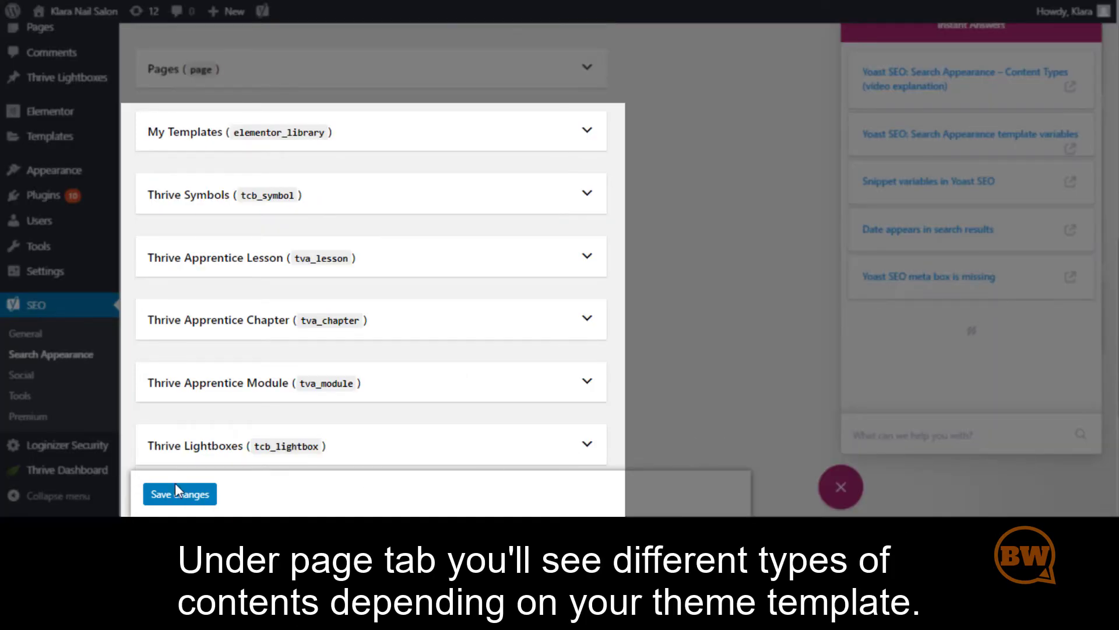
{"action": "left_click", "coordinate": [150, 500]}
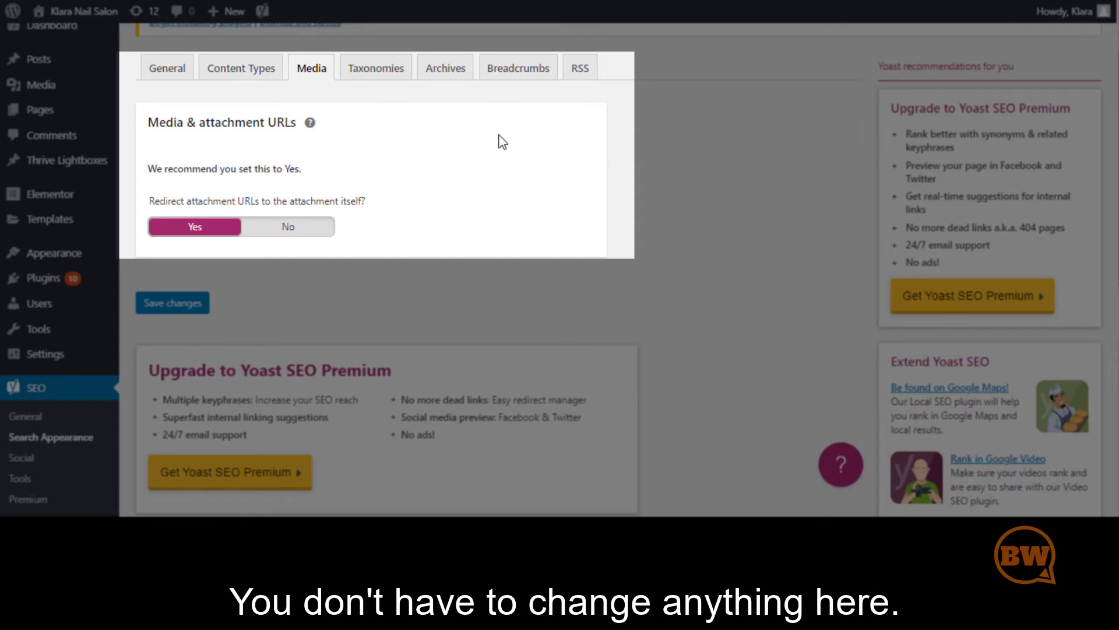
Step: Review the Taxonomies settings for Categories and Tags, and open the Archives and RSS settings in Search Appearance
{"action": "left_click", "coordinate": [380, 80]}
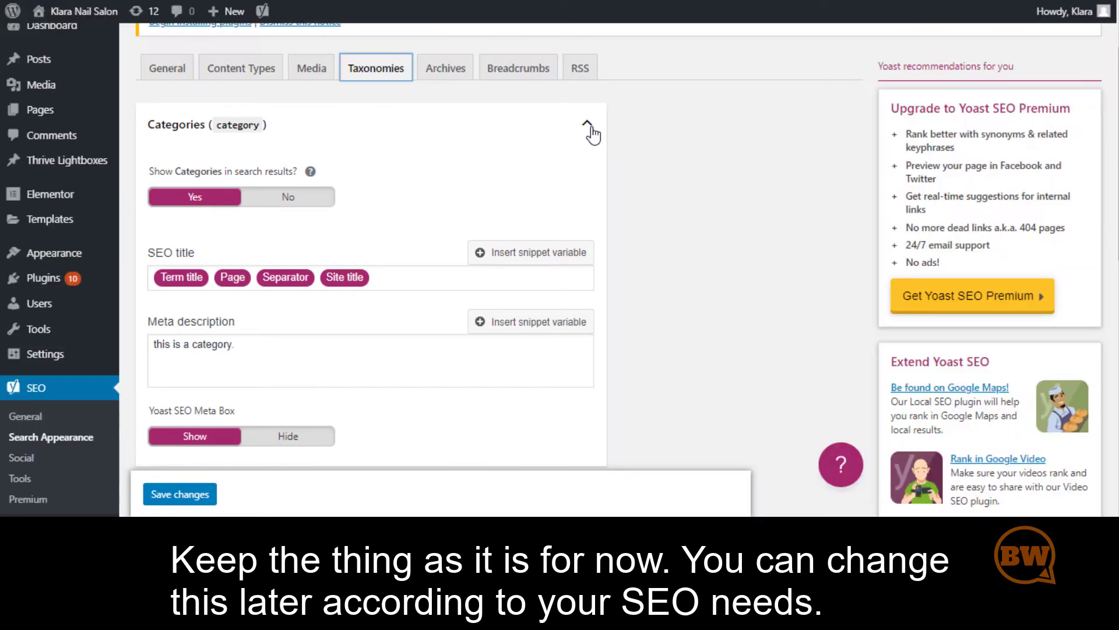
{"action": "left_click", "coordinate": [589, 126]}
{"action": "left_click", "coordinate": [584, 191]}
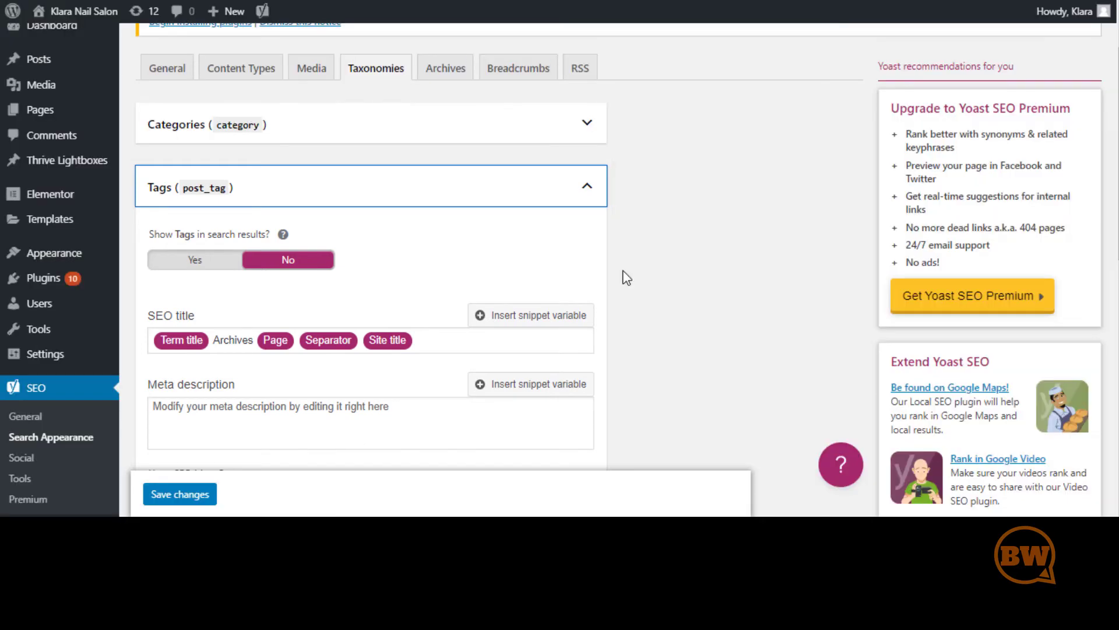
{"action": "left_click", "coordinate": [542, 185]}
{"action": "left_click", "coordinate": [450, 76]}
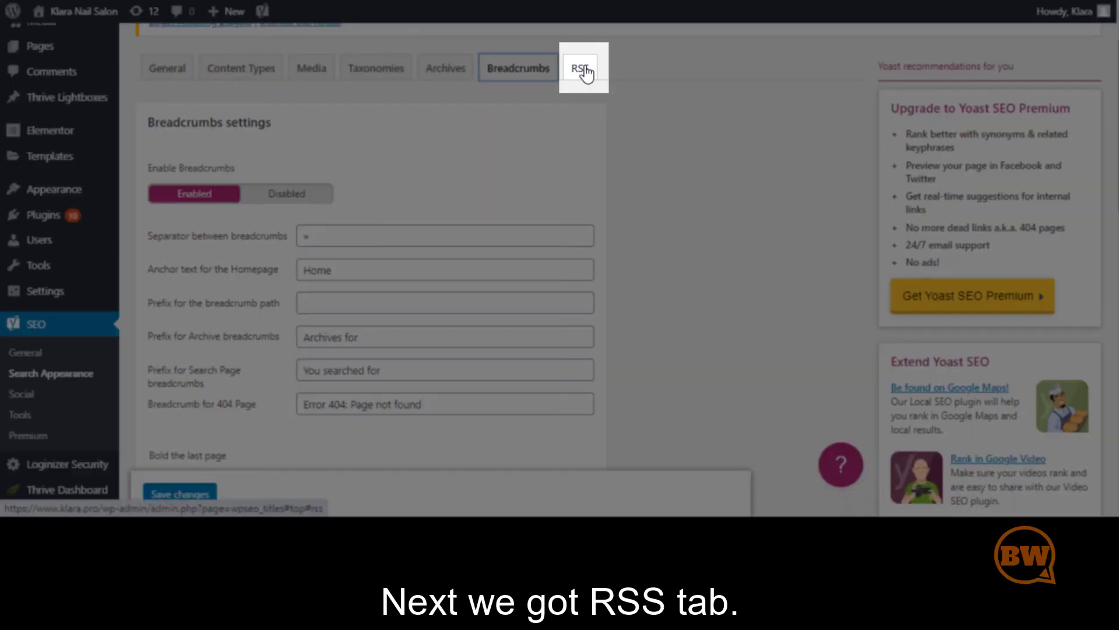
{"action": "left_click", "coordinate": [579, 70]}
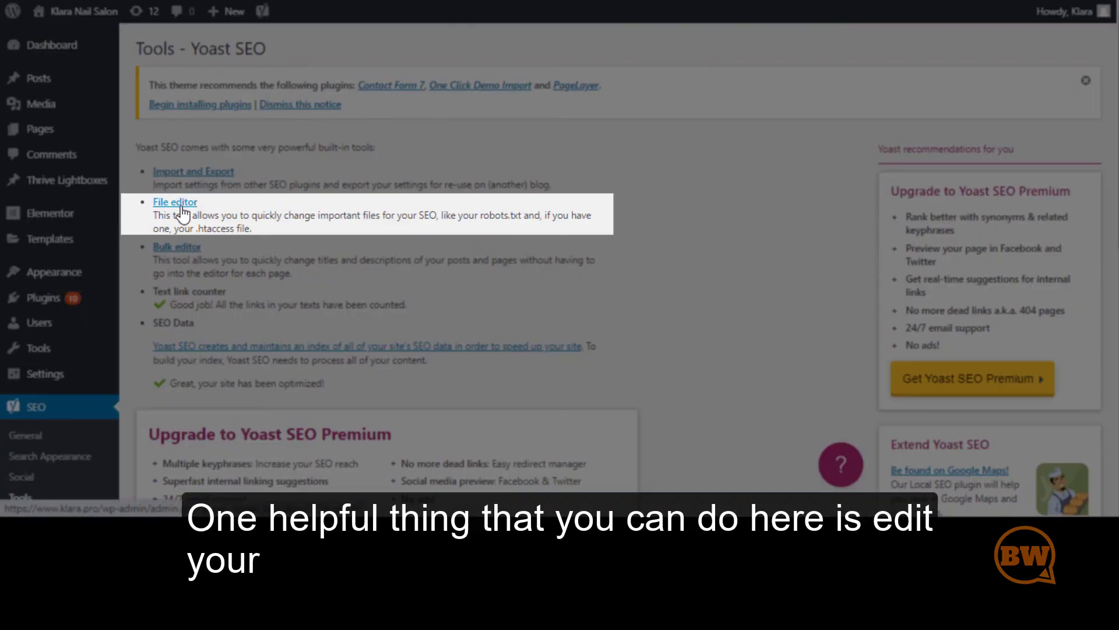
Step: Examine the robots.txt and .htaccess content in the Yoast File editor, and open the Bulk editor tool
{"action": "left_click", "coordinate": [181, 204]}
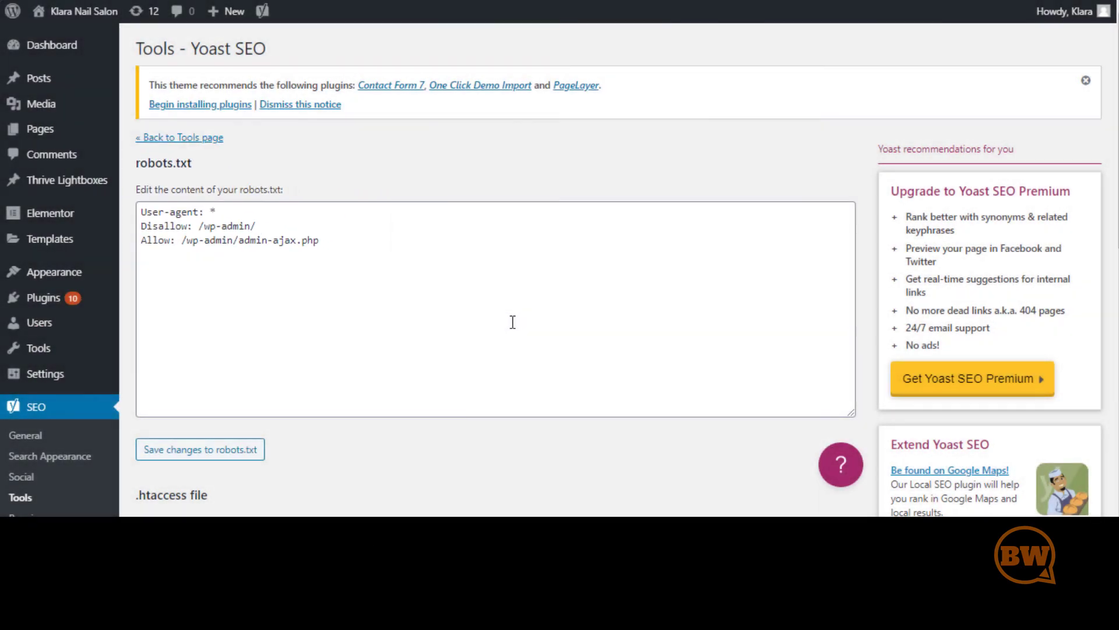
{"action": "scroll", "coordinate": [512, 322], "scroll_direction": "down", "scroll_amount": 5}
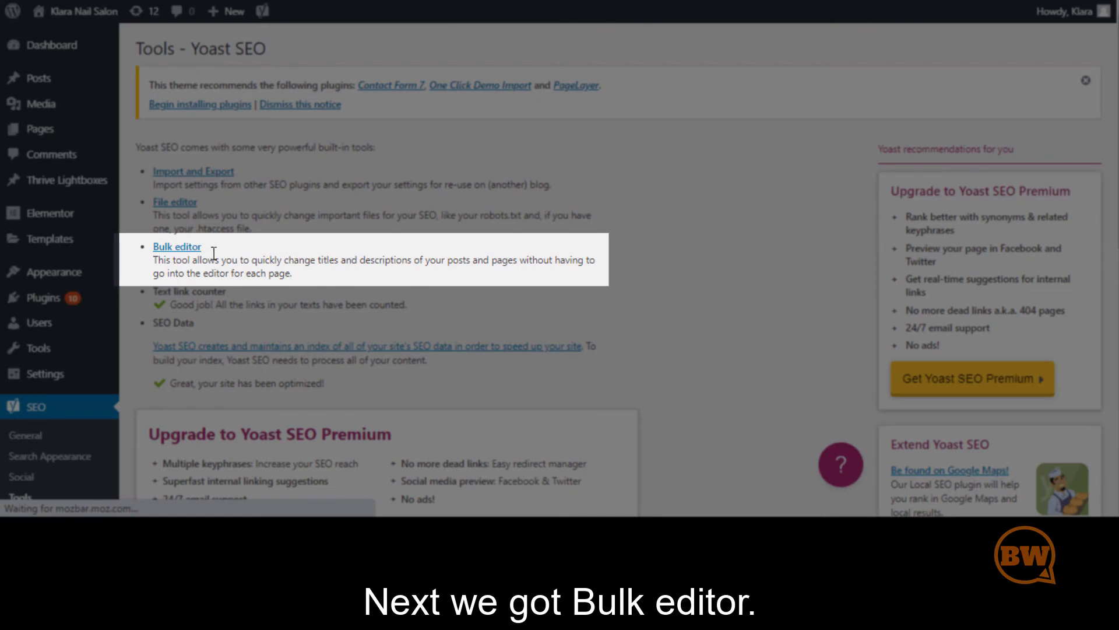
{"action": "left_click", "coordinate": [194, 257]}
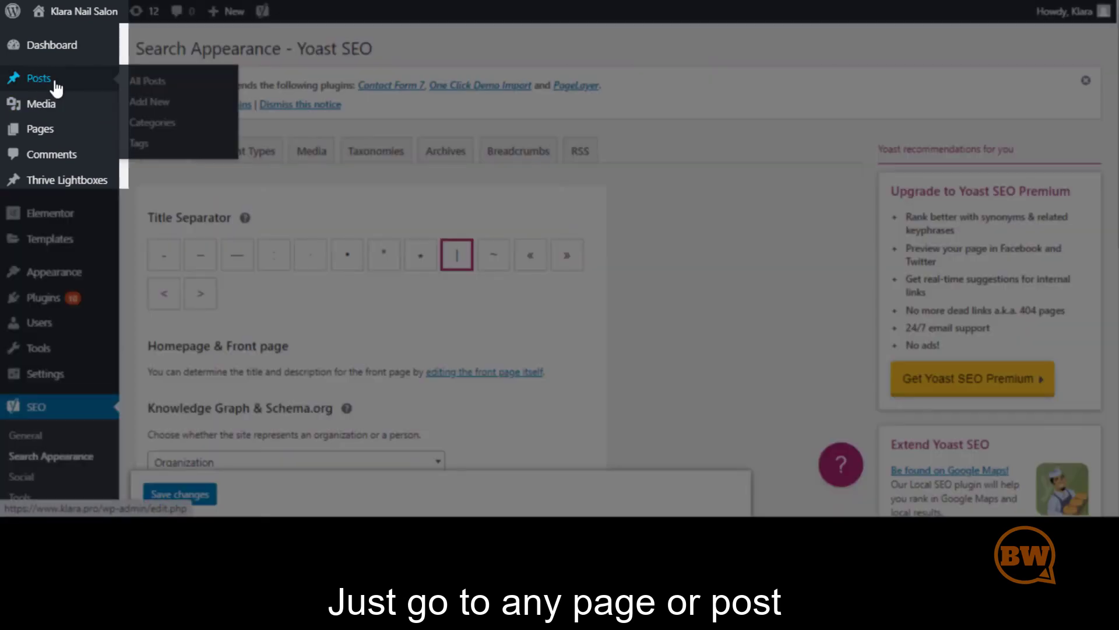
Step: Open the Top 10 Nail Styles post for editing and examine its Yoast SEO meta box, including the focus keyphrase field
{"action": "mouse_move", "coordinate": [58, 133]}
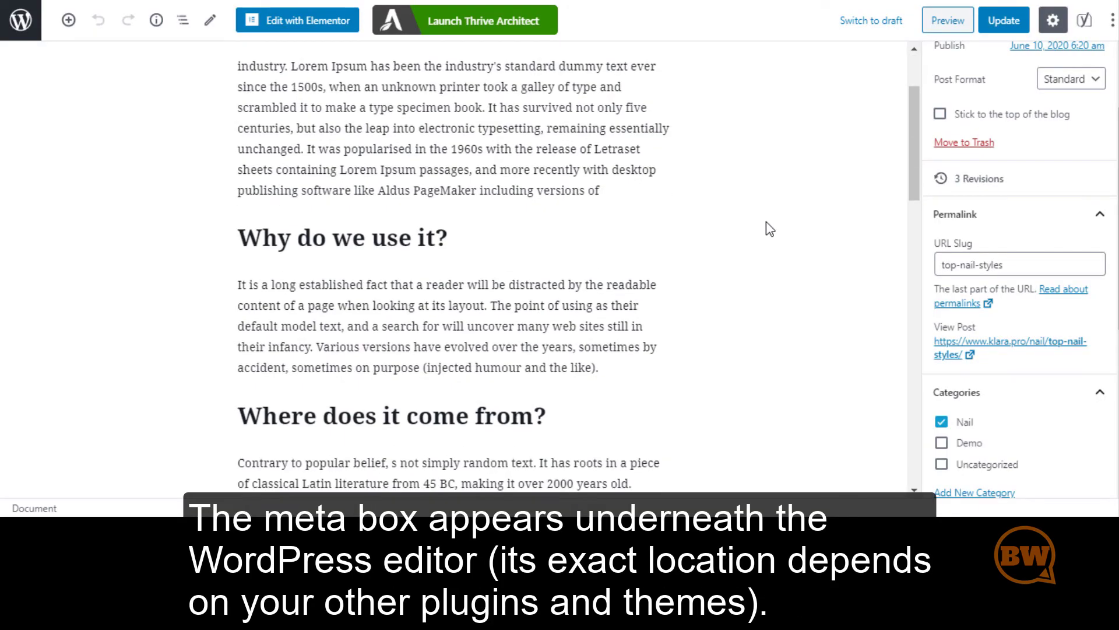
{"action": "scroll", "coordinate": [817, 262], "scroll_direction": "down", "scroll_amount": 15}
{"action": "scroll", "coordinate": [817, 268], "scroll_direction": "up", "scroll_amount": 1}
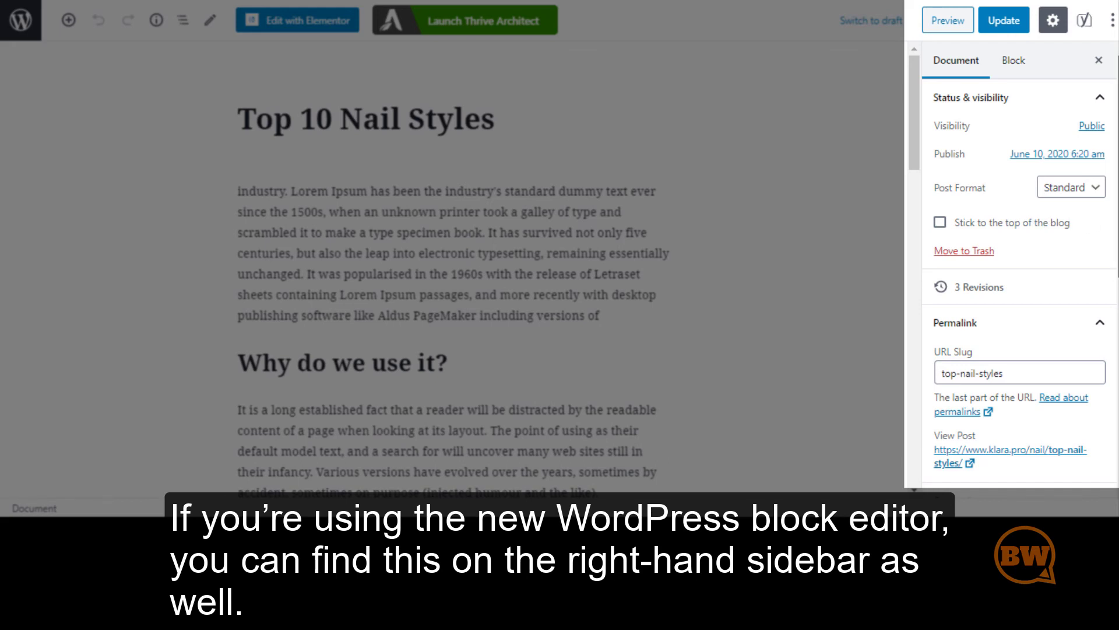
{"action": "scroll", "coordinate": [1014, 262], "scroll_direction": "down", "scroll_amount": 2}
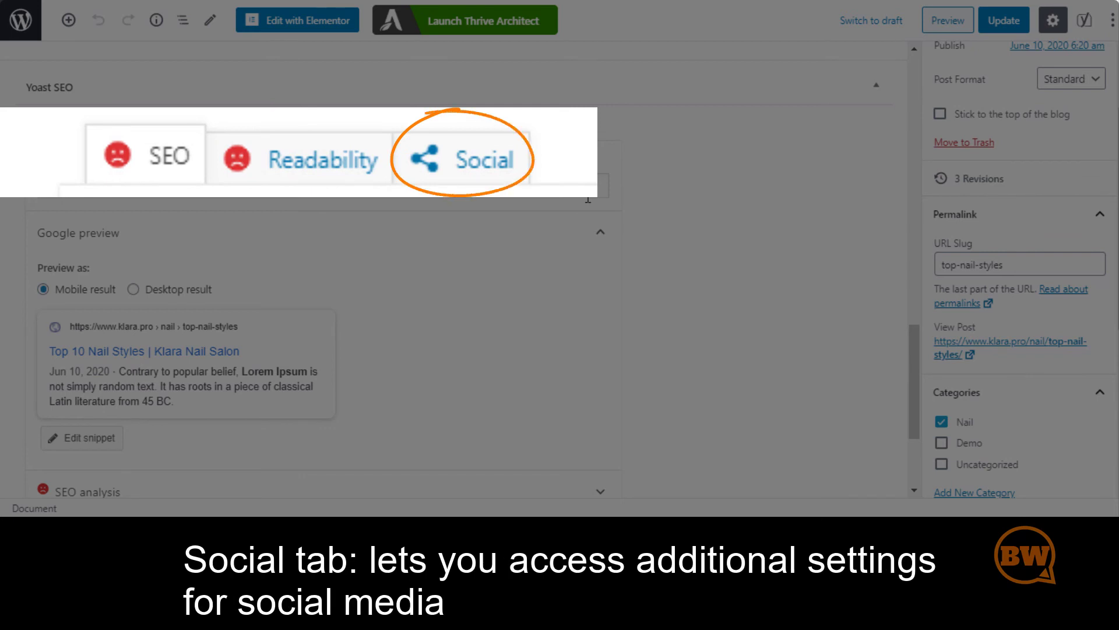
{"action": "left_click", "coordinate": [396, 191]}
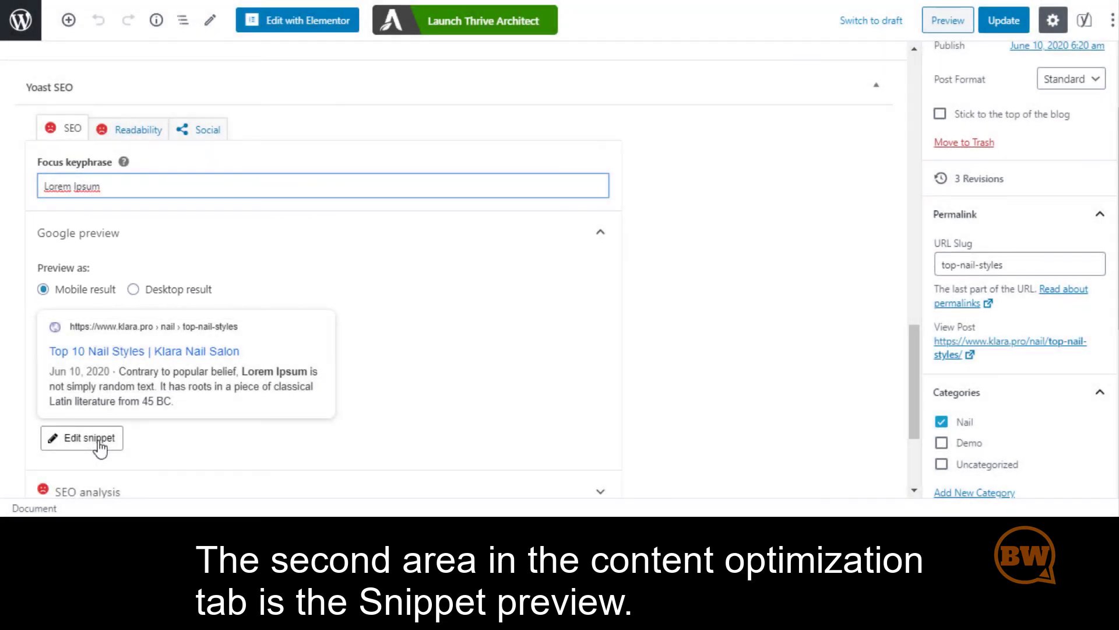
Step: Open the snippet editor in the post's Google preview and examine the SEO title, slug and meta description fields
{"action": "left_click", "coordinate": [98, 443]}
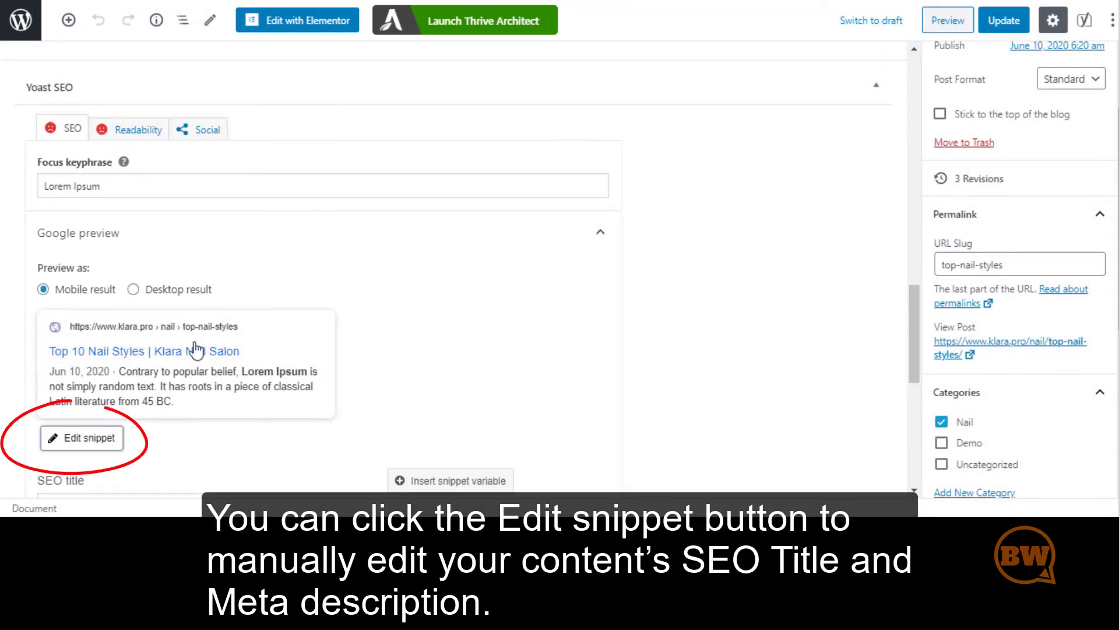
{"action": "scroll", "coordinate": [197, 350], "scroll_direction": "down", "scroll_amount": 4}
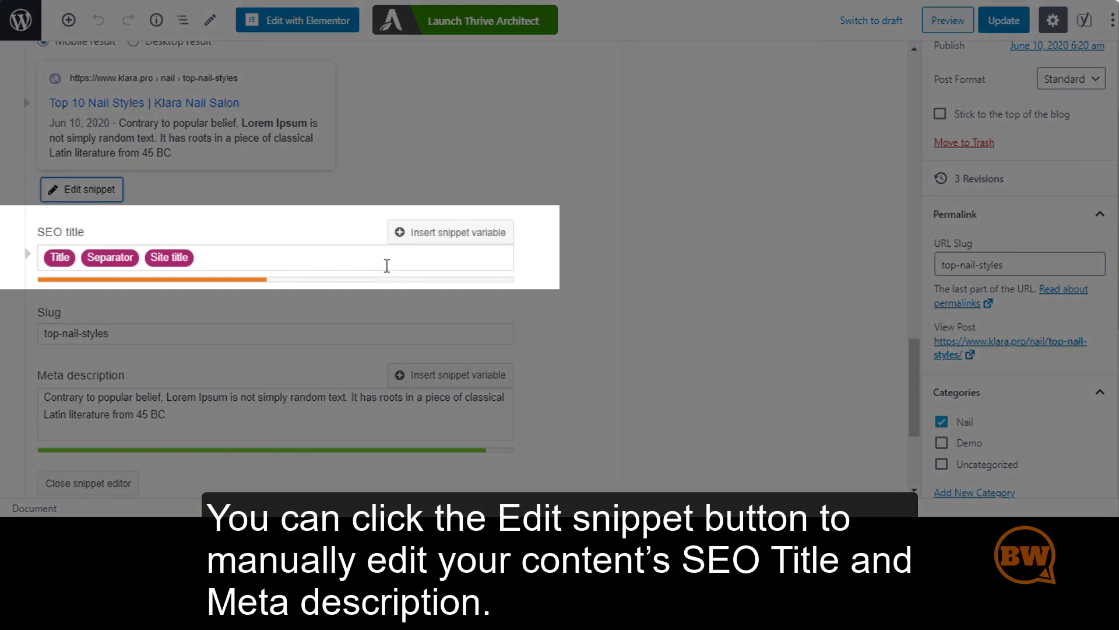
{"action": "left_click", "coordinate": [385, 264]}
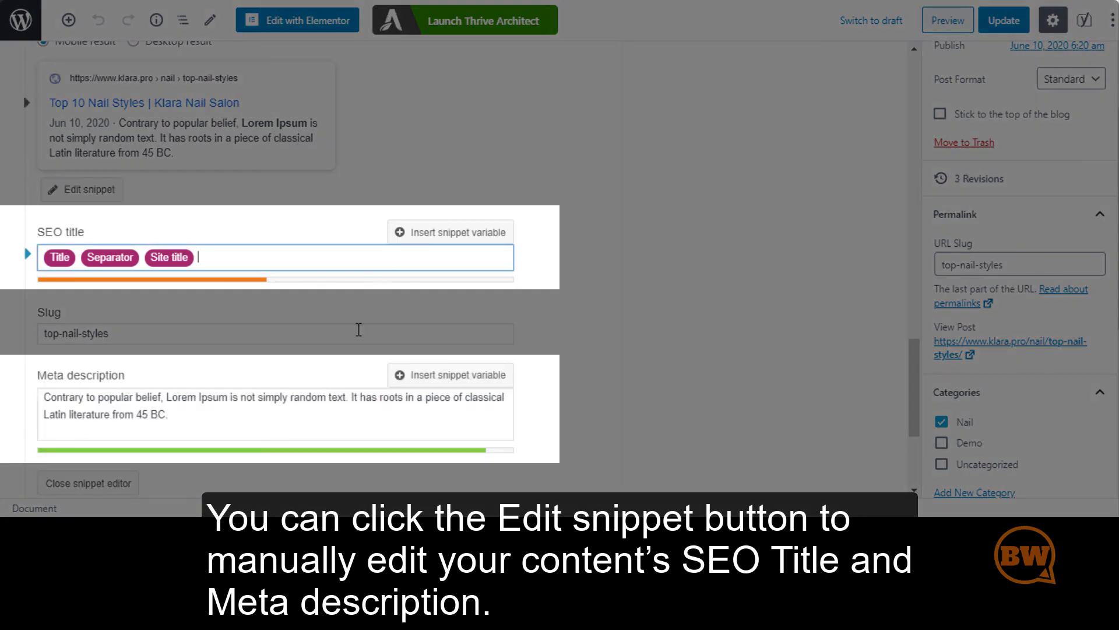
{"action": "left_click", "coordinate": [357, 329]}
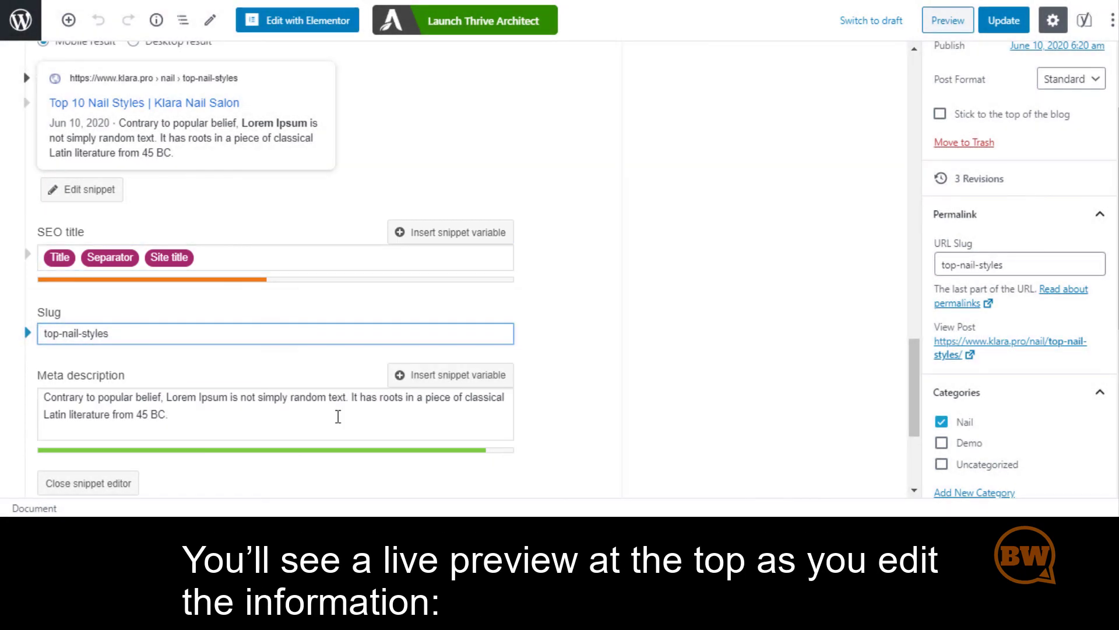
{"action": "left_click", "coordinate": [336, 412]}
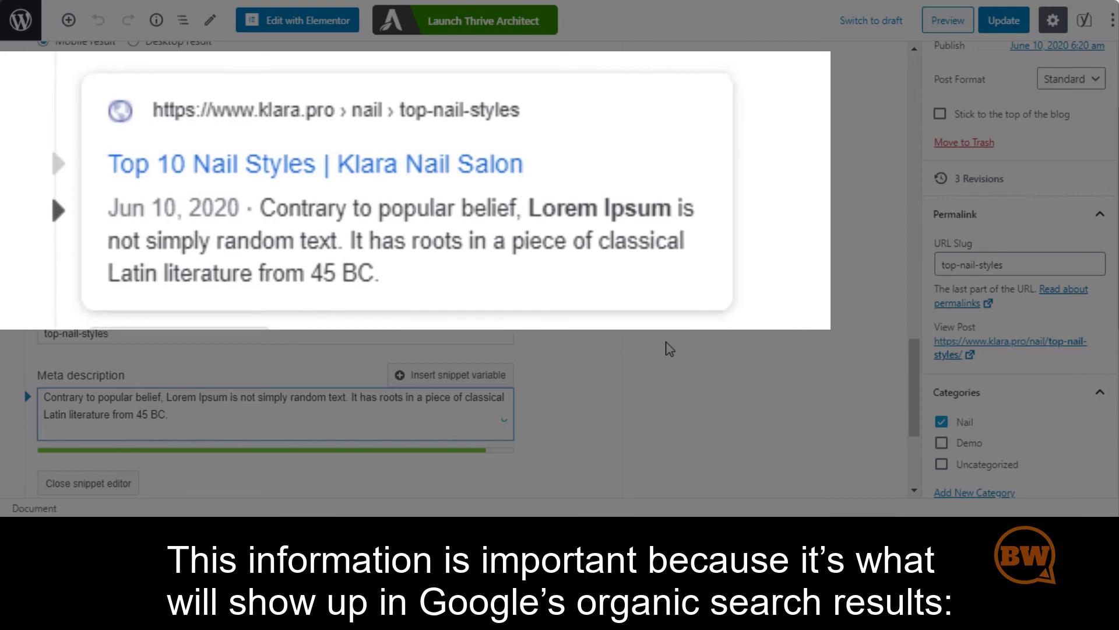
Step: Expand the post's Advanced SEO section and examine its search engine visibility, link following, meta robots and breadcrumbs options
{"action": "left_click", "coordinate": [600, 455]}
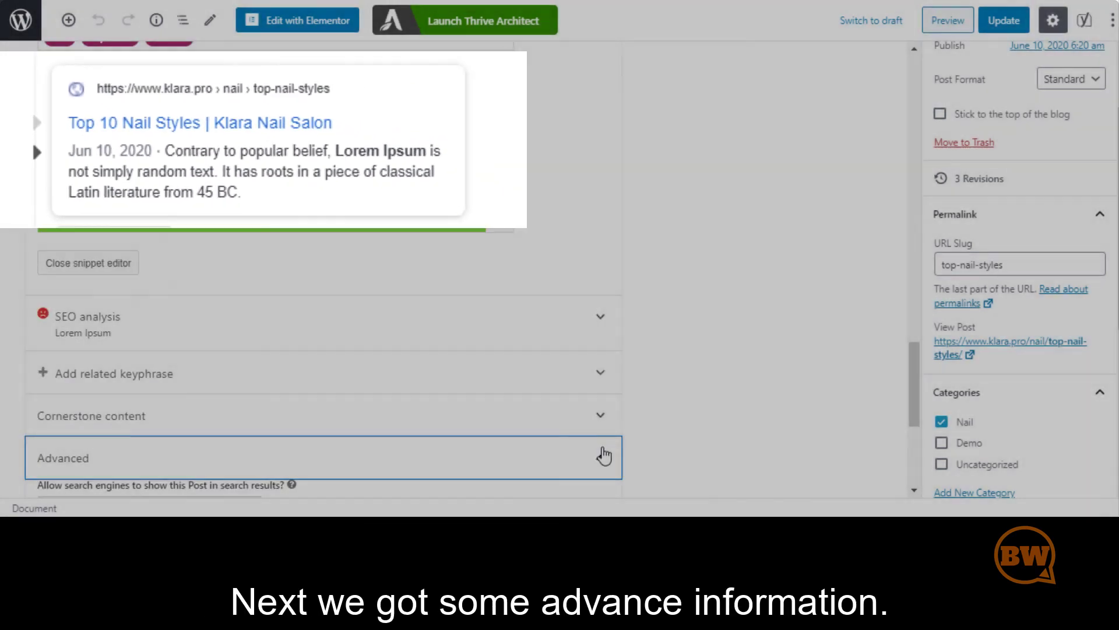
{"action": "scroll", "coordinate": [610, 444], "scroll_direction": "down", "scroll_amount": 2}
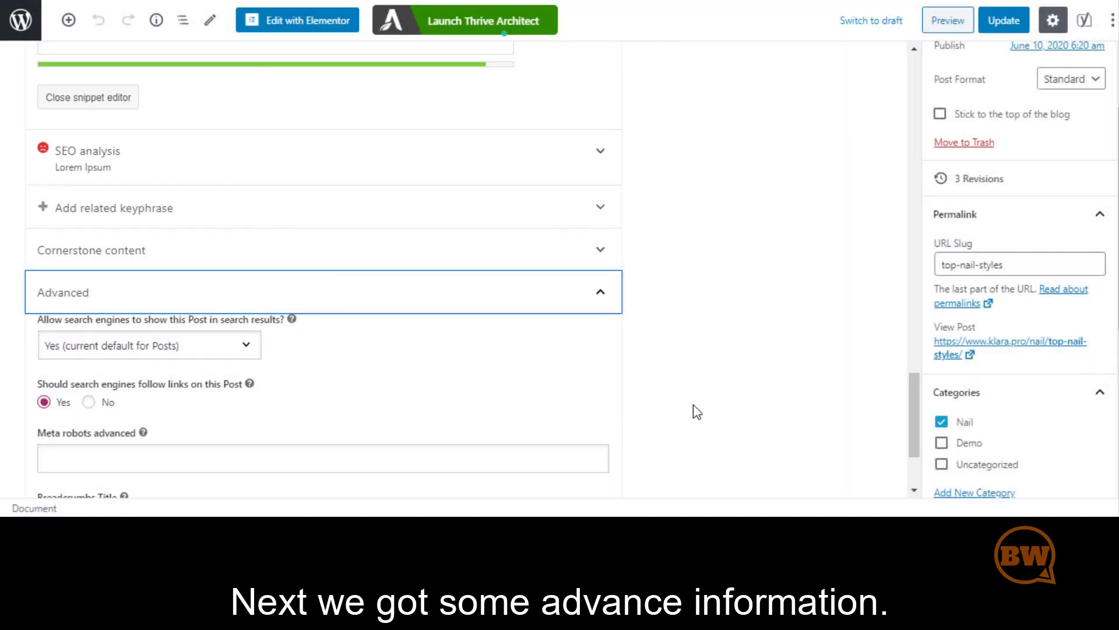
{"action": "scroll", "coordinate": [694, 408], "scroll_direction": "down", "scroll_amount": 2}
{"action": "scroll", "coordinate": [696, 410], "scroll_direction": "down", "scroll_amount": 1}
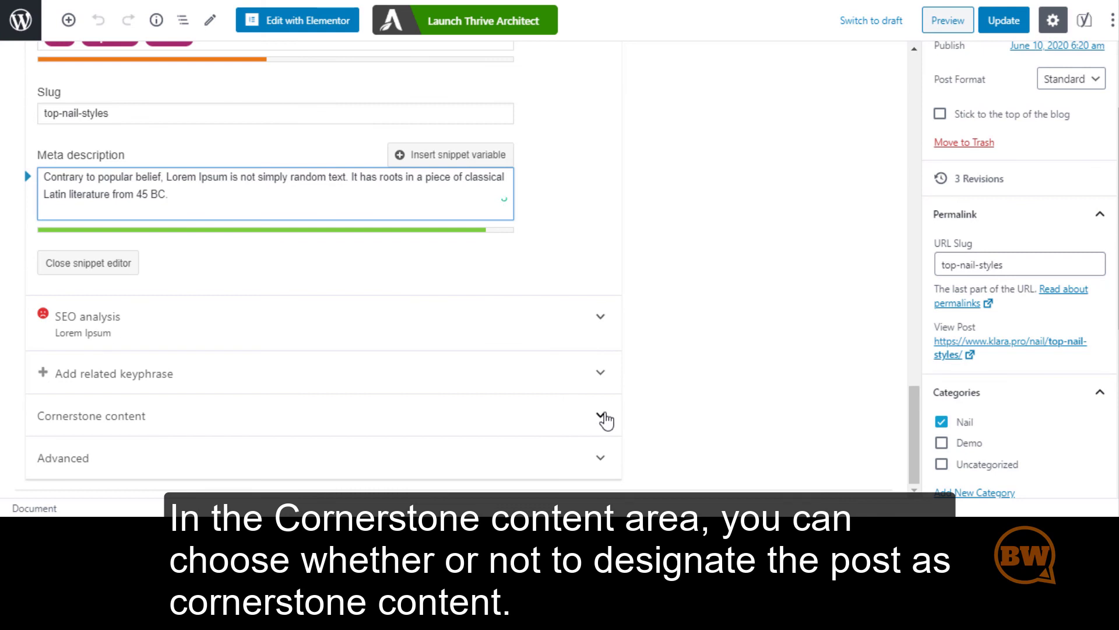
Step: Expand the post's Cornerstone content section, and filter the Posts list to show only cornerstone content
{"action": "left_click", "coordinate": [601, 416]}
{"action": "scroll", "coordinate": [609, 415], "scroll_direction": "down", "scroll_amount": 1}
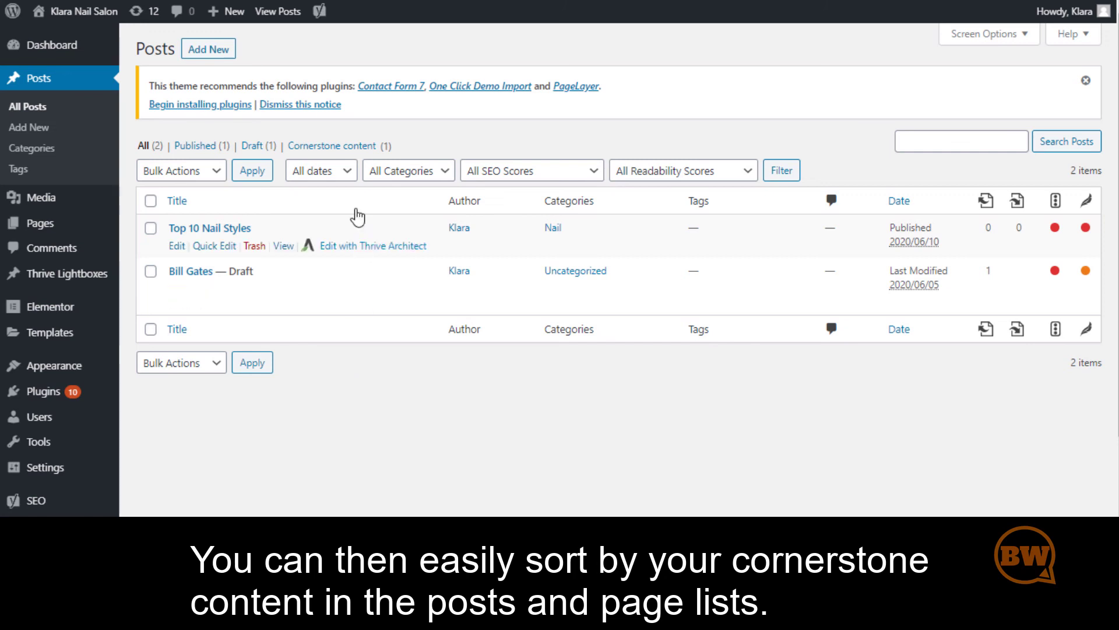
{"action": "left_click", "coordinate": [337, 146]}
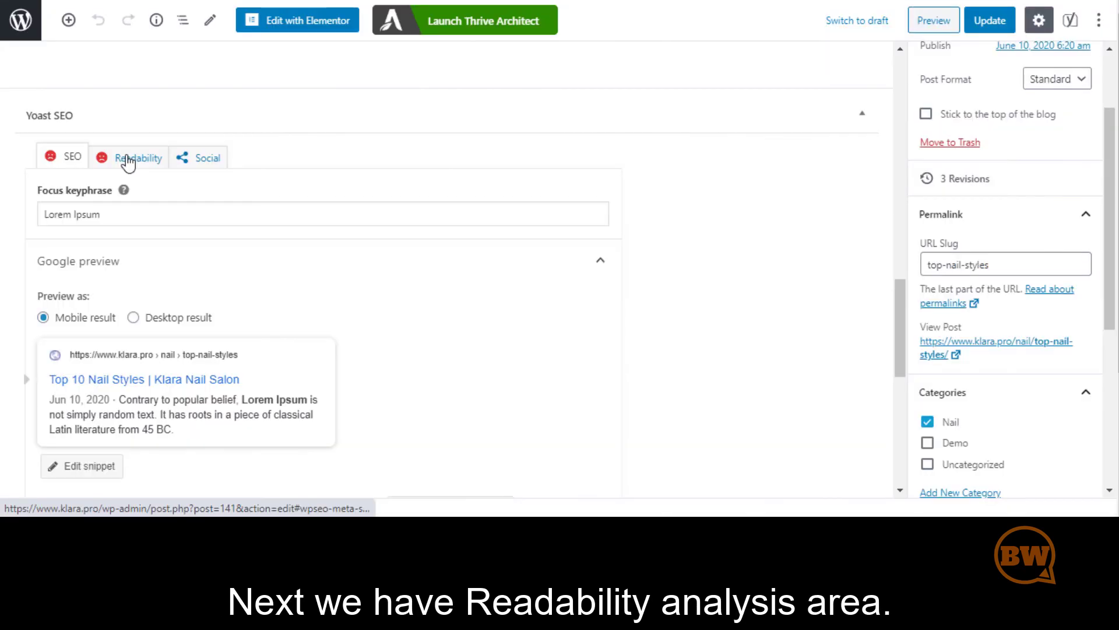
Step: Review the Top 10 Nail Styles post's readability analysis, and expand its Facebook sharing options to examine the title, description and image fields
{"action": "left_click", "coordinate": [128, 158]}
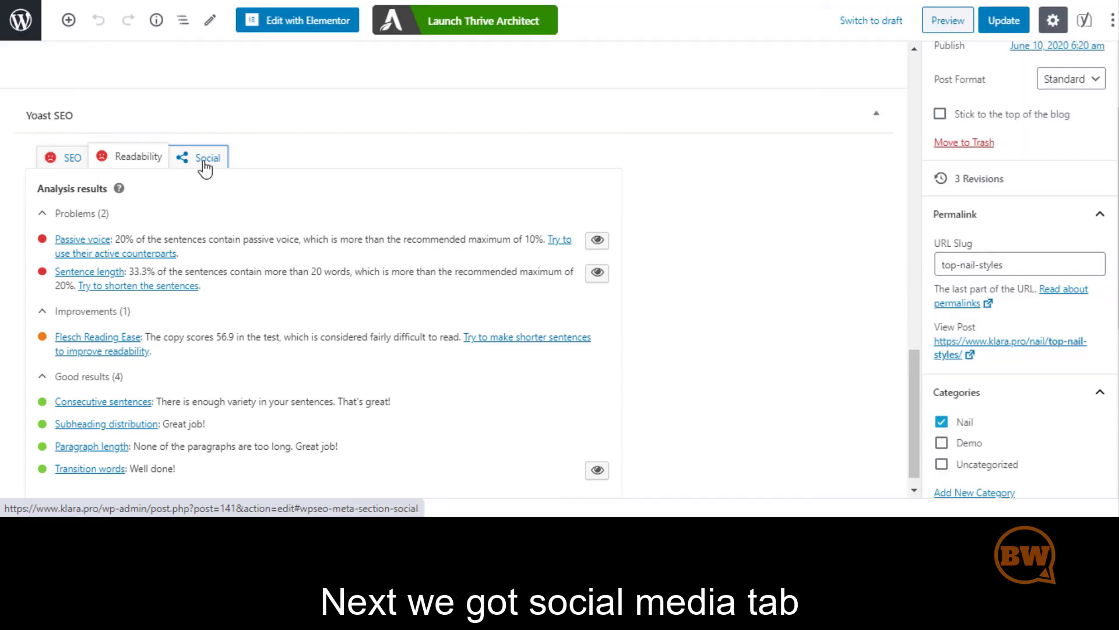
{"action": "left_click", "coordinate": [200, 165]}
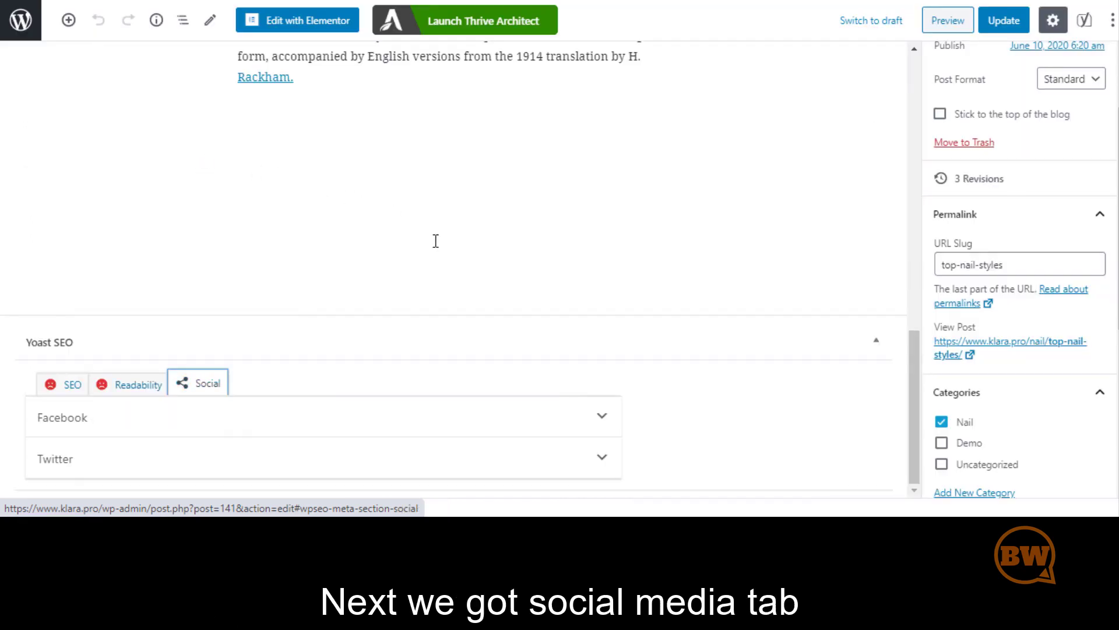
{"action": "left_click", "coordinate": [603, 421]}
{"action": "scroll", "coordinate": [624, 415], "scroll_direction": "down", "scroll_amount": 6}
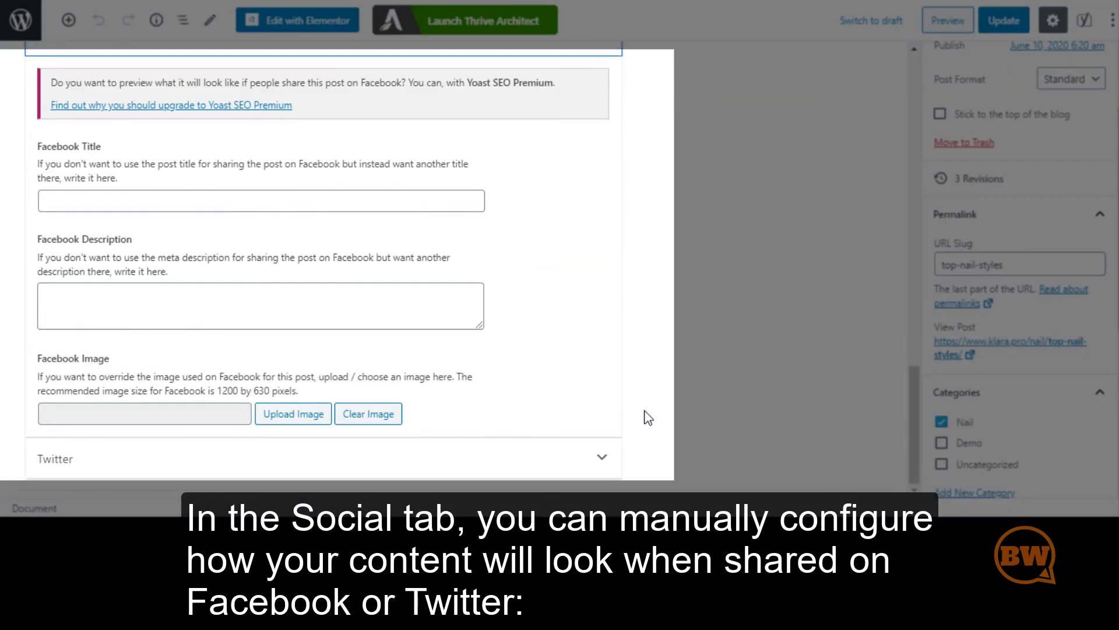
Step: Expand the post's Twitter sharing options and examine them together with the Facebook sharing fields
{"action": "left_click", "coordinate": [601, 458]}
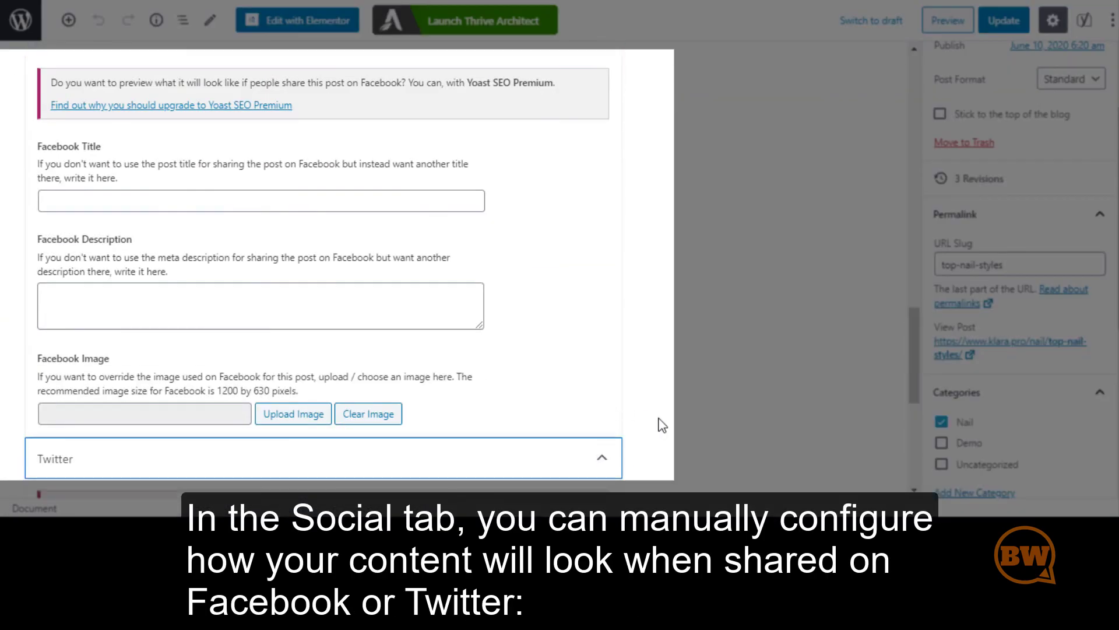
{"action": "scroll", "coordinate": [664, 411], "scroll_direction": "down", "scroll_amount": 4}
{"action": "scroll", "coordinate": [666, 407], "scroll_direction": "down", "scroll_amount": 2}
{"action": "scroll", "coordinate": [666, 407], "scroll_direction": "up", "scroll_amount": 5}
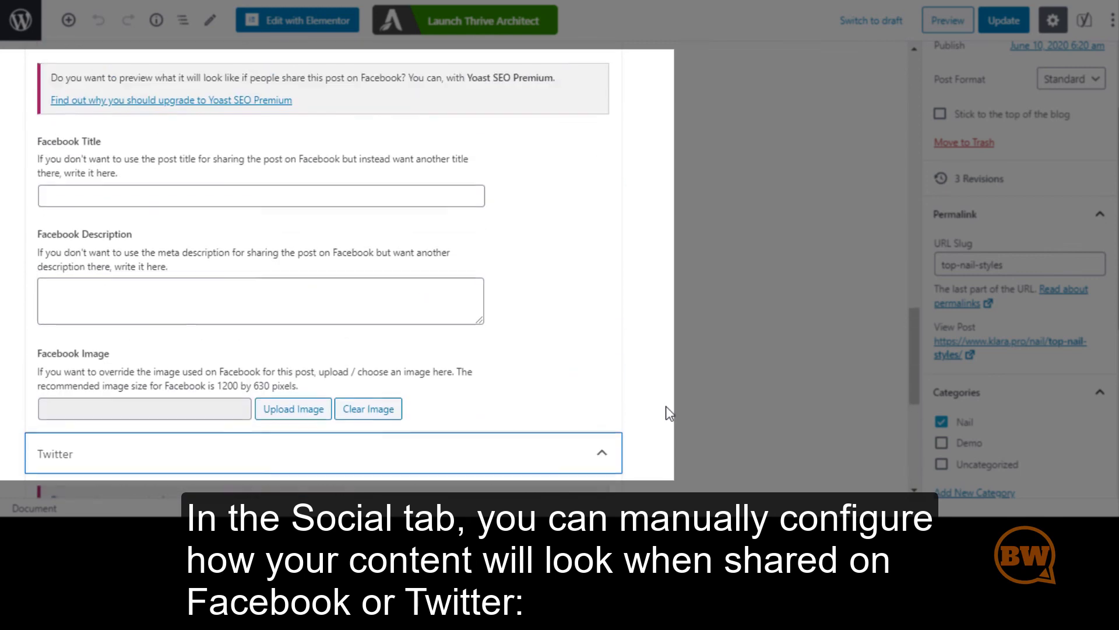
{"action": "scroll", "coordinate": [665, 406], "scroll_direction": "up", "scroll_amount": 3}
{"action": "scroll", "coordinate": [666, 406], "scroll_direction": "down", "scroll_amount": 1}
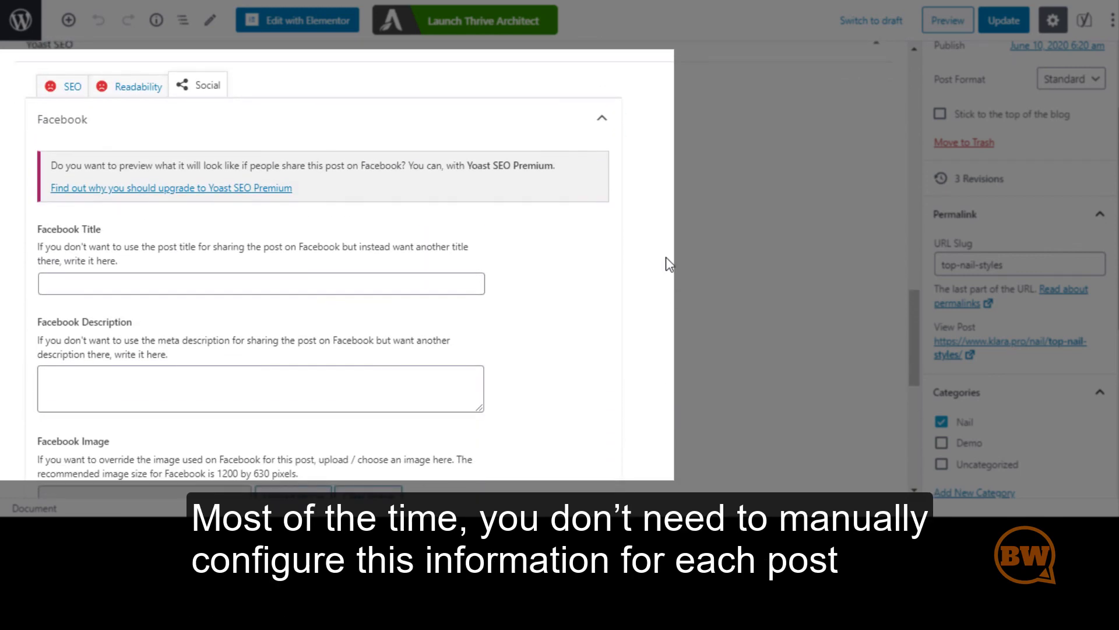
{"action": "scroll", "coordinate": [666, 259], "scroll_direction": "up", "scroll_amount": 1}
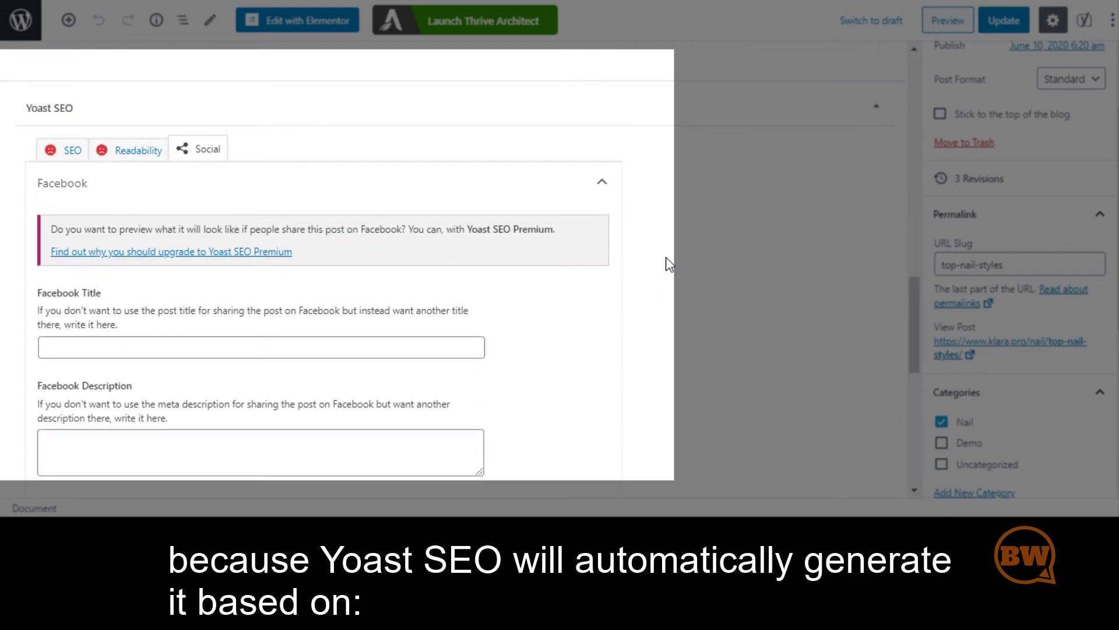